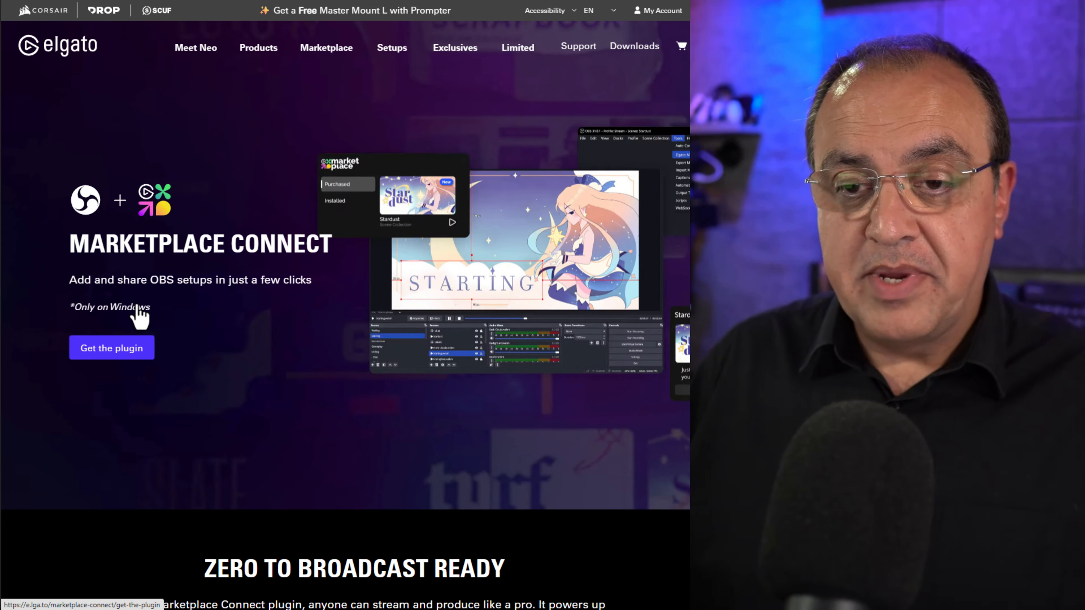
Step: Download Marketplace Connect for OBS 1.0.1 and install it in C:\Program Files\obs-studio\
click(128, 350)
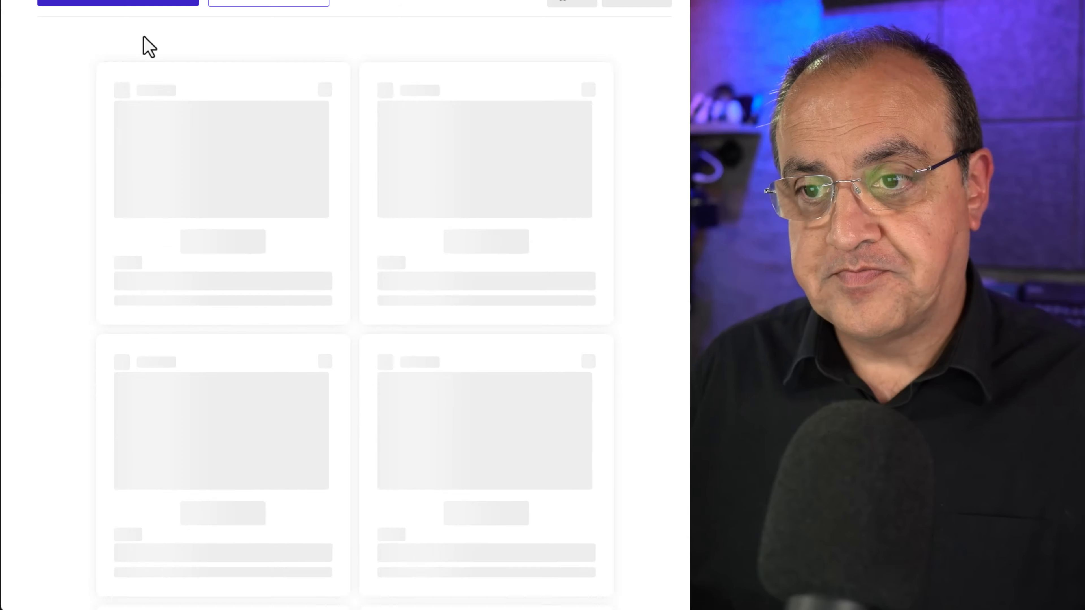
click(318, 262)
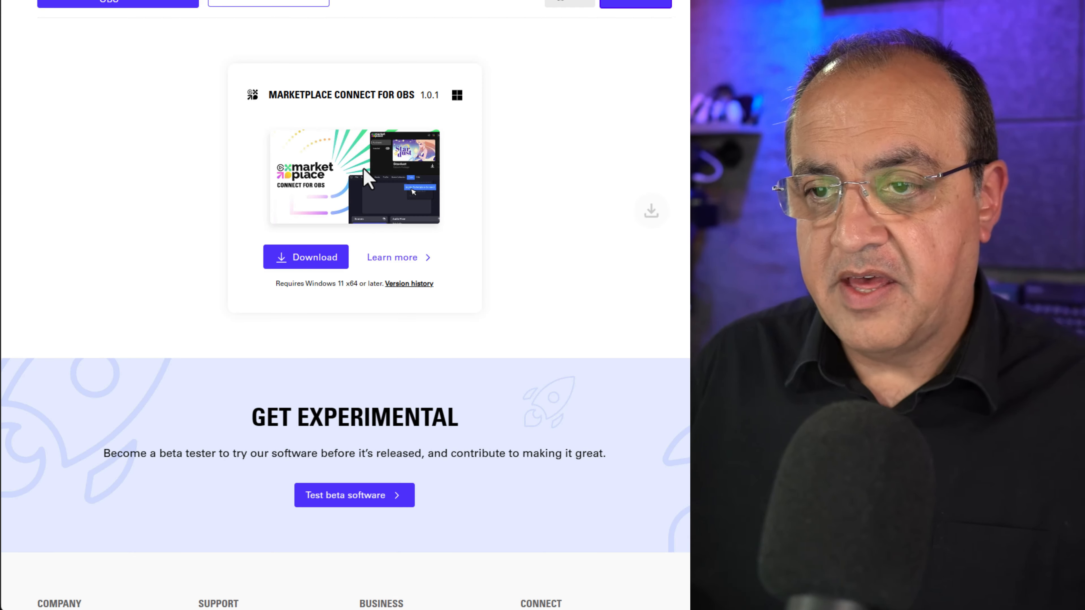
drag(679, 219, 290, 123)
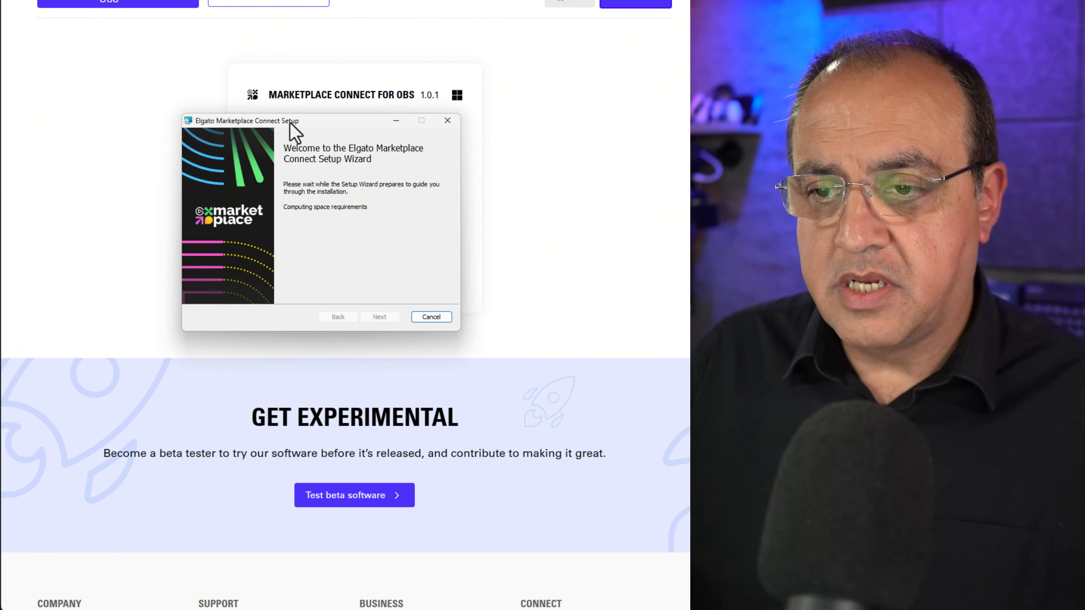
click(380, 316)
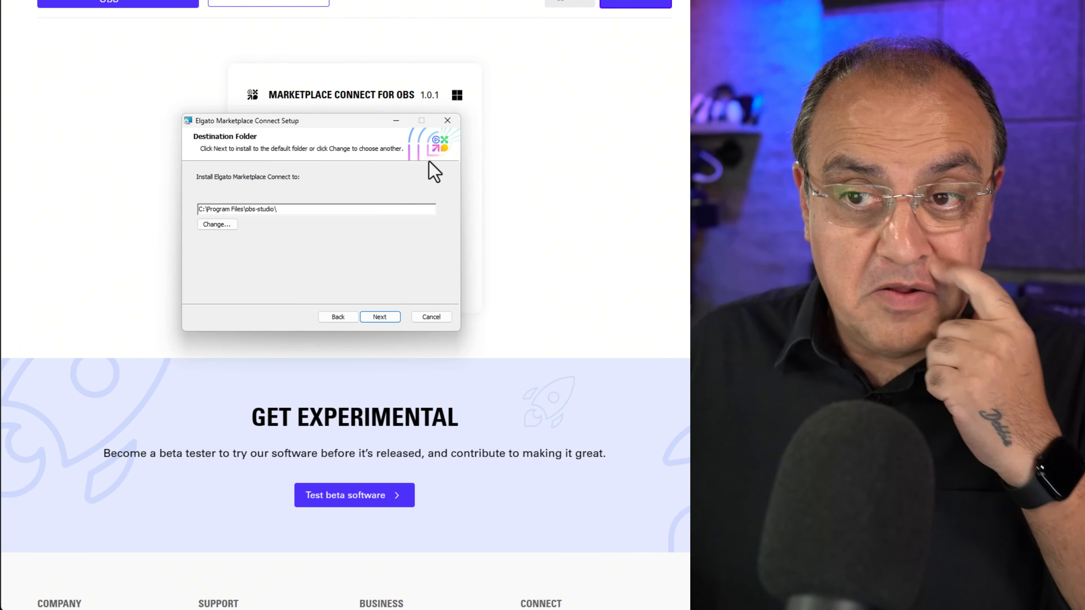
click(380, 316)
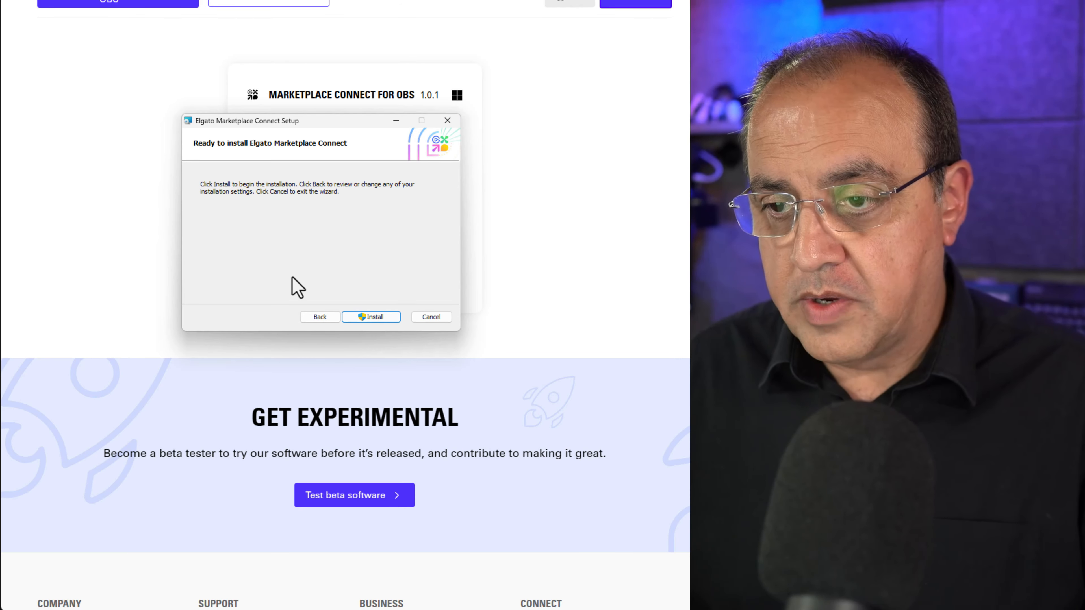
click(371, 322)
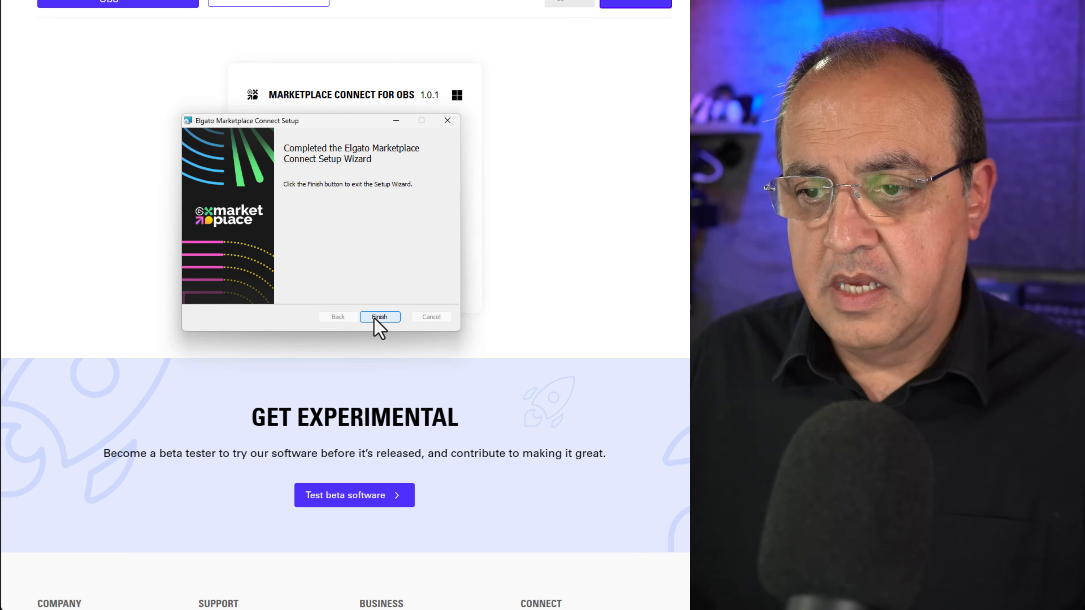
click(379, 317)
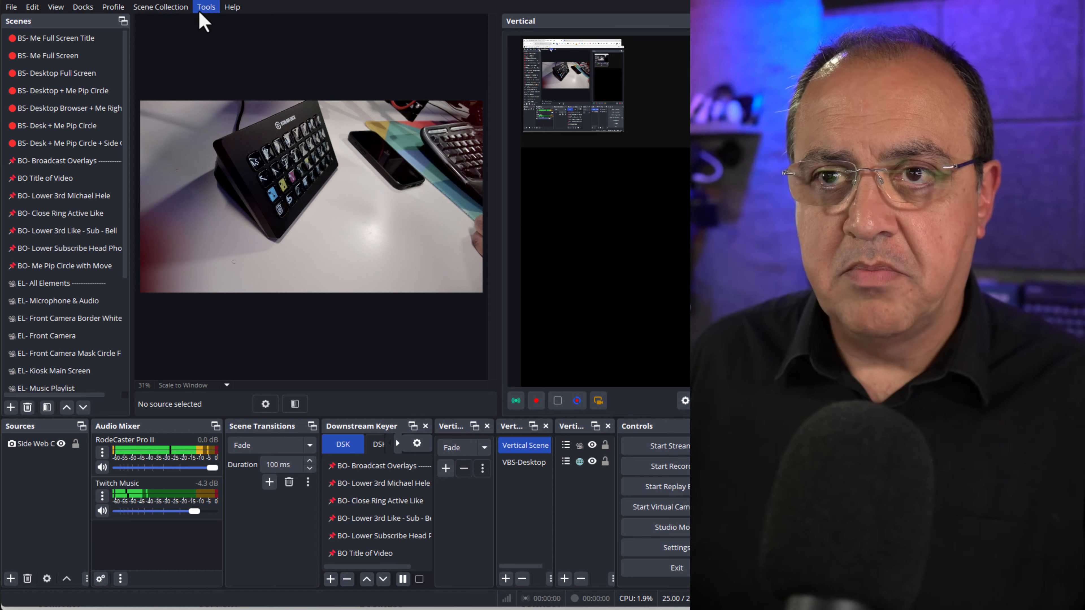
click(119, 9)
mouse_move(206, 9)
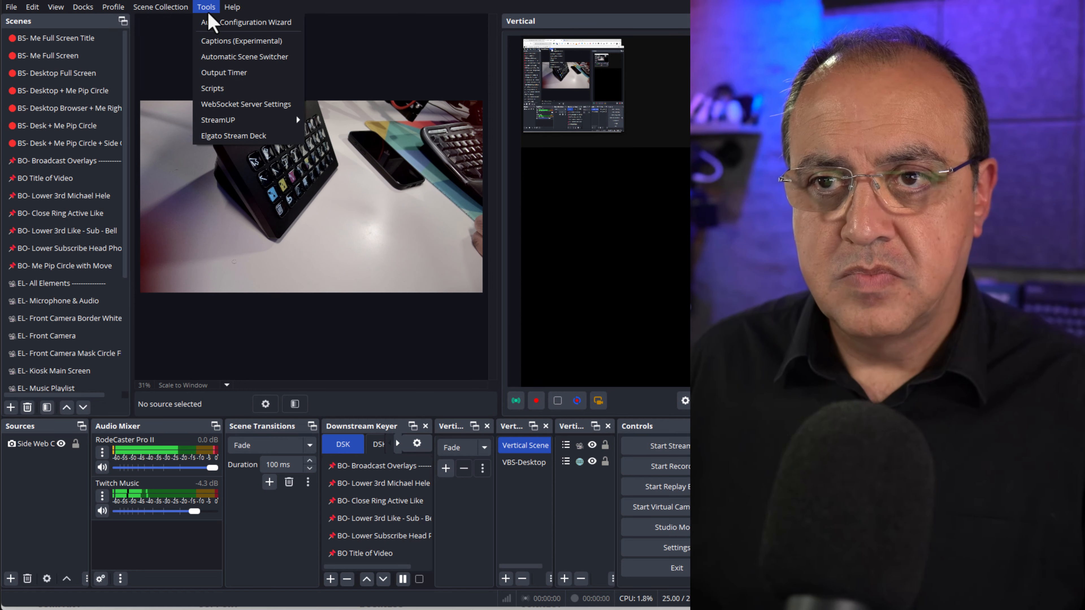
mouse_move(109, 8)
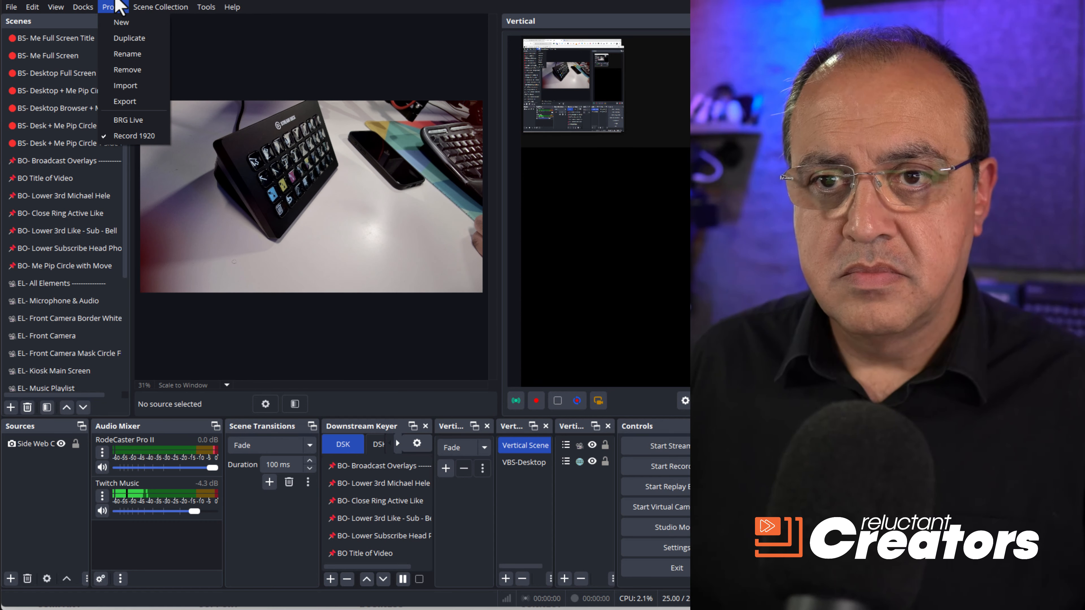
mouse_move(16, 7)
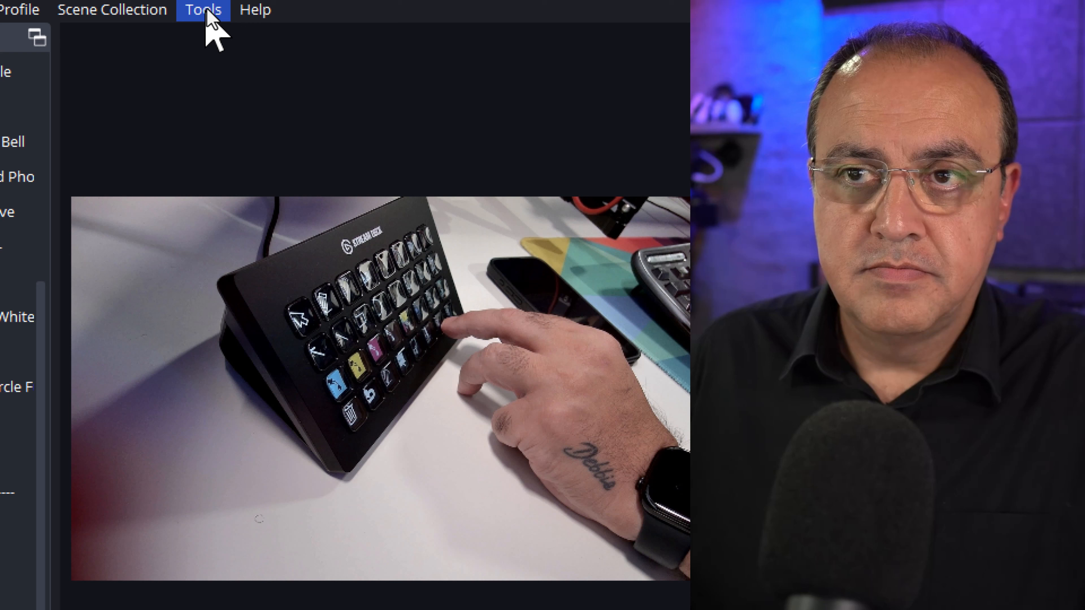
Step: Set HDMI Capture as the default camera in the Elgato Marketplace Connect settings
click(206, 7)
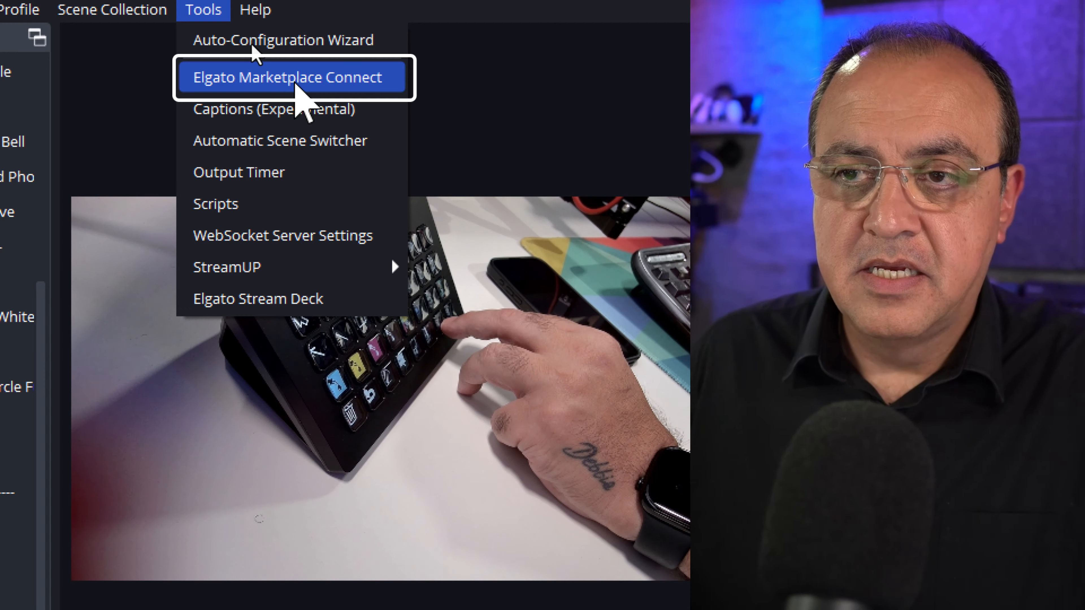
click(296, 81)
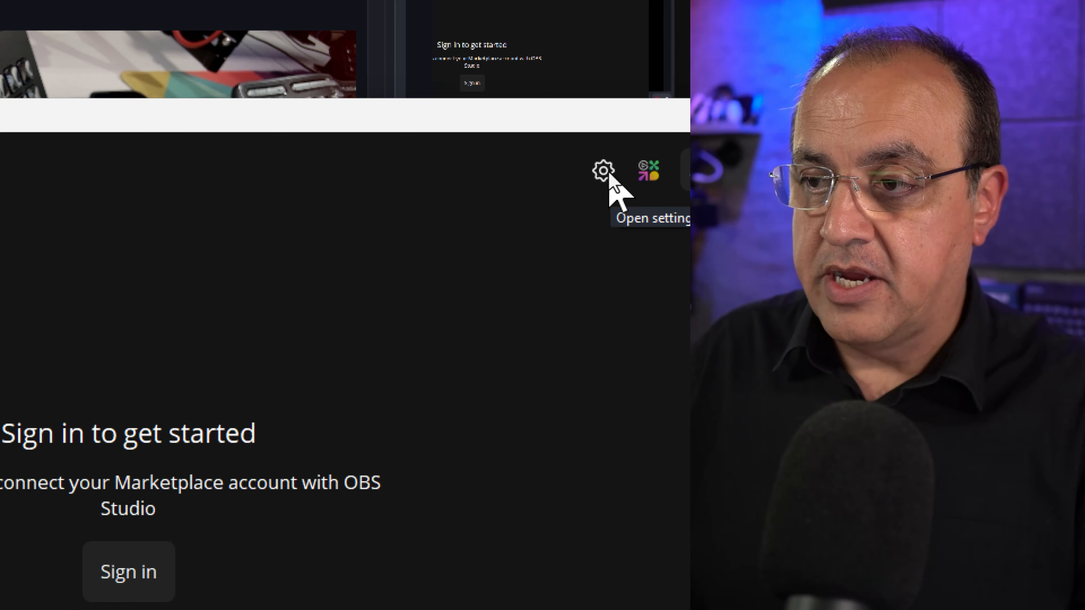
click(608, 173)
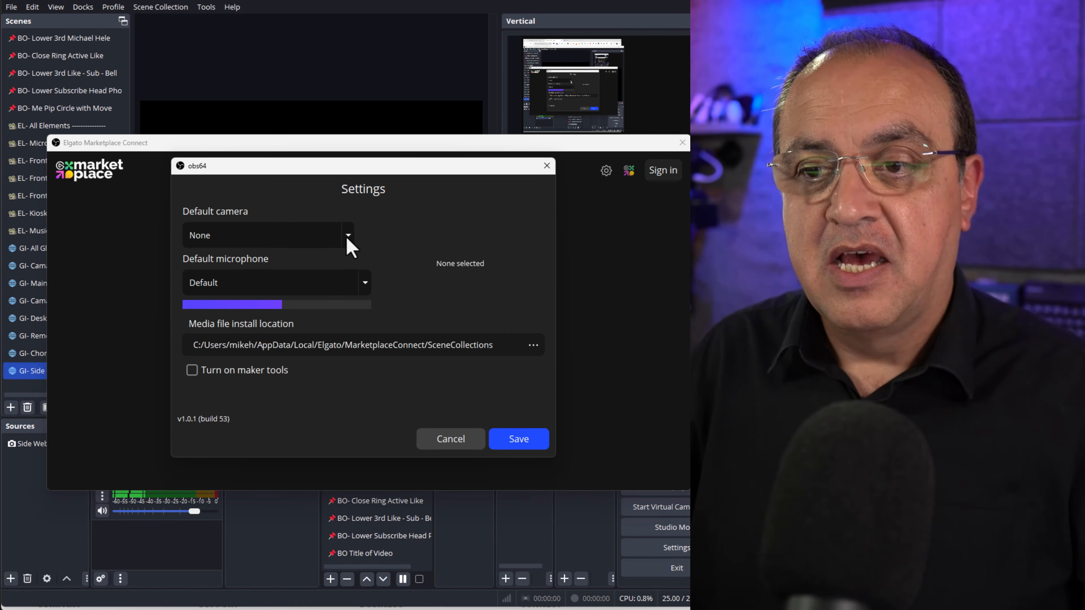
click(346, 236)
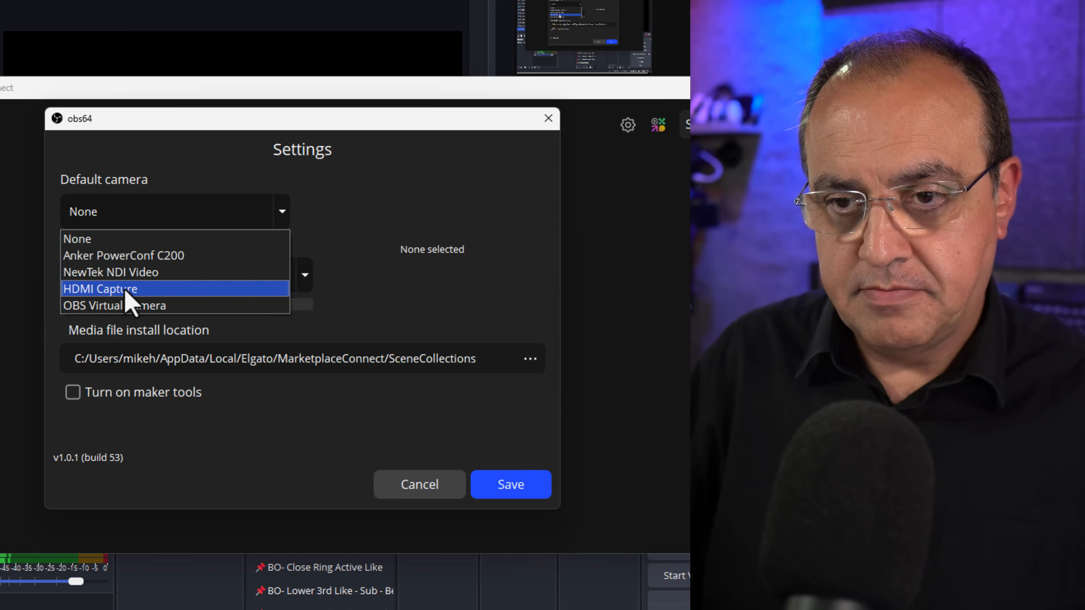
click(129, 291)
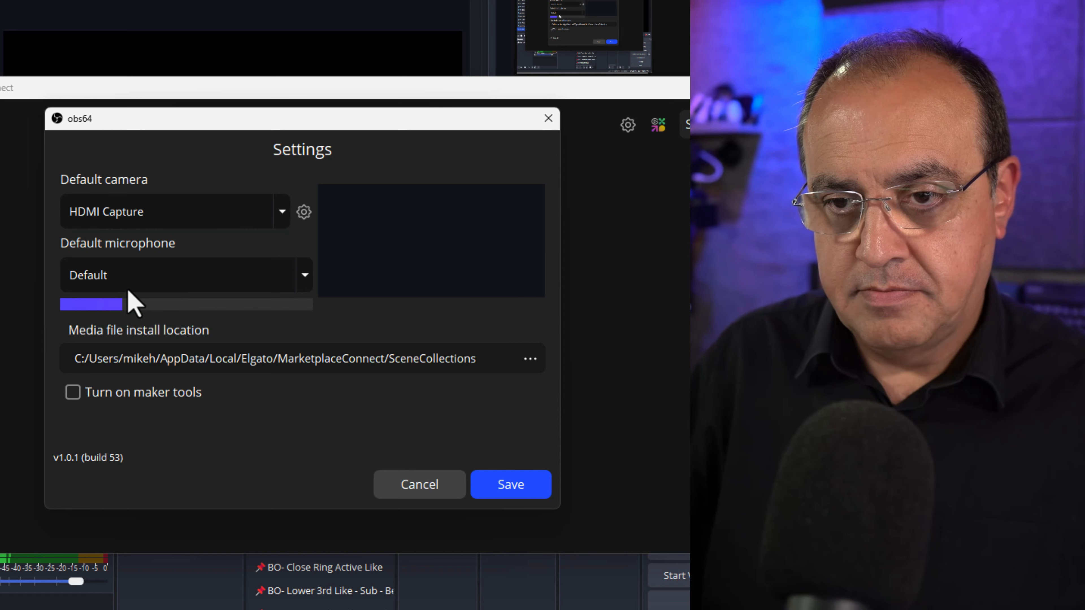
Step: Set the default microphone to the RODECaster Pro II Secondary desktop microphone, turn on maker tools and save the settings
click(206, 284)
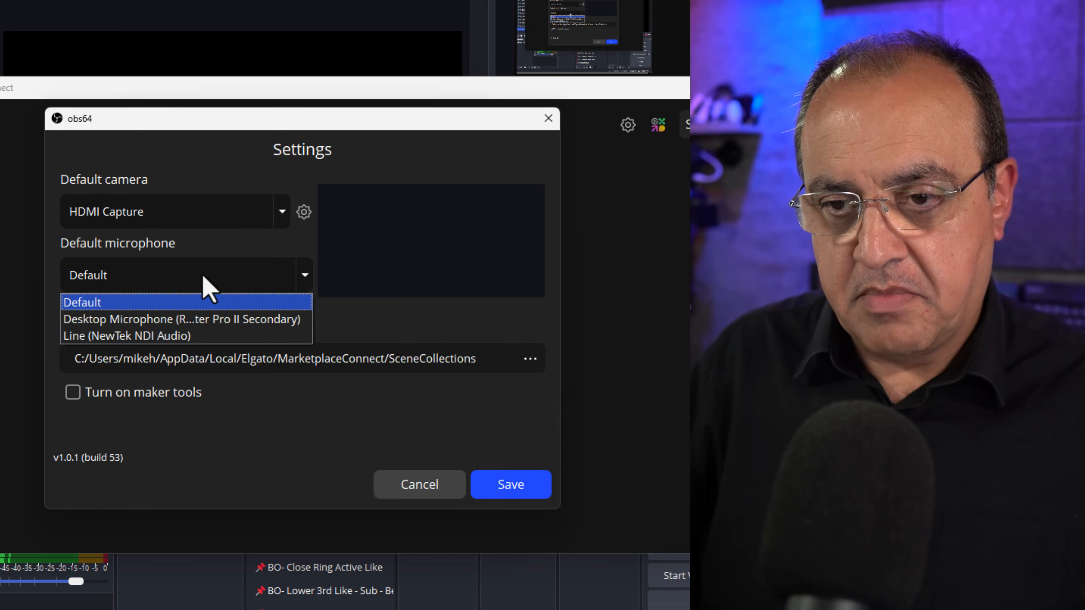
click(199, 324)
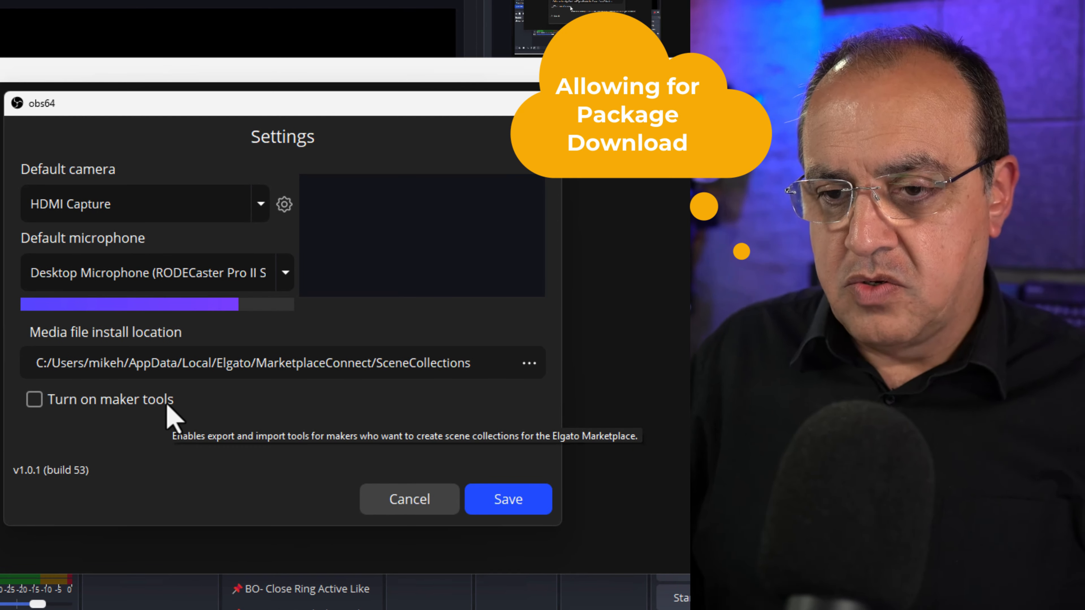
click(38, 401)
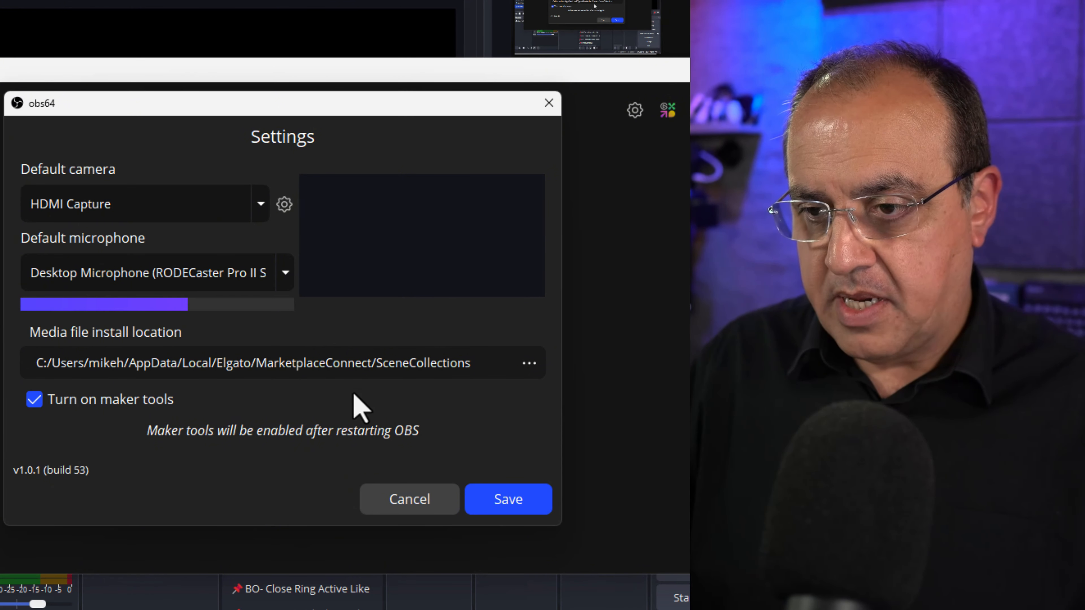
click(508, 500)
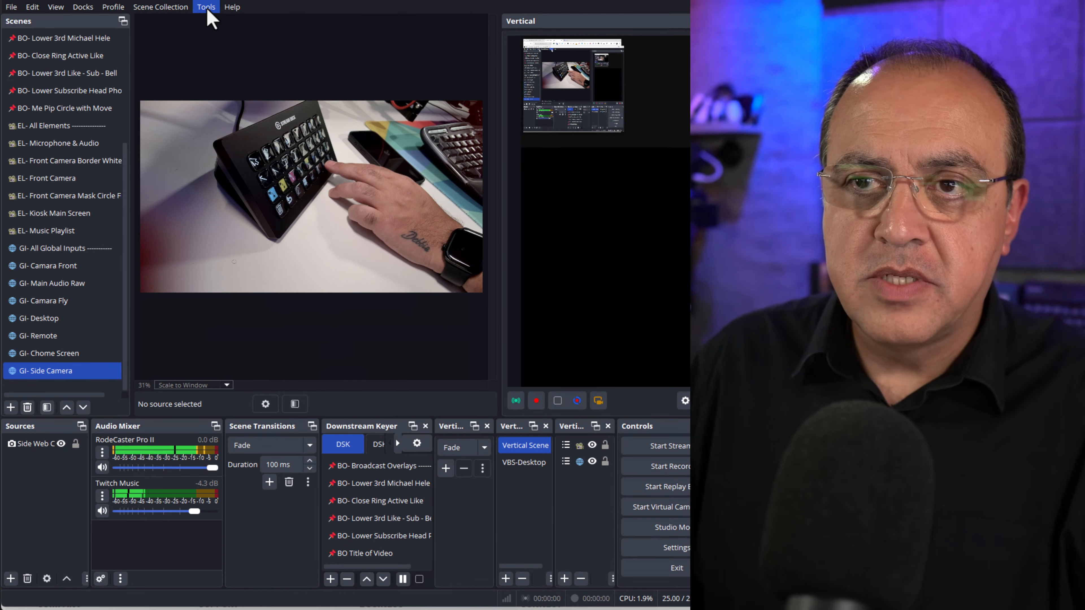
Step: Start a maker scene collection export, review the media files to bundle and accept them
click(206, 7)
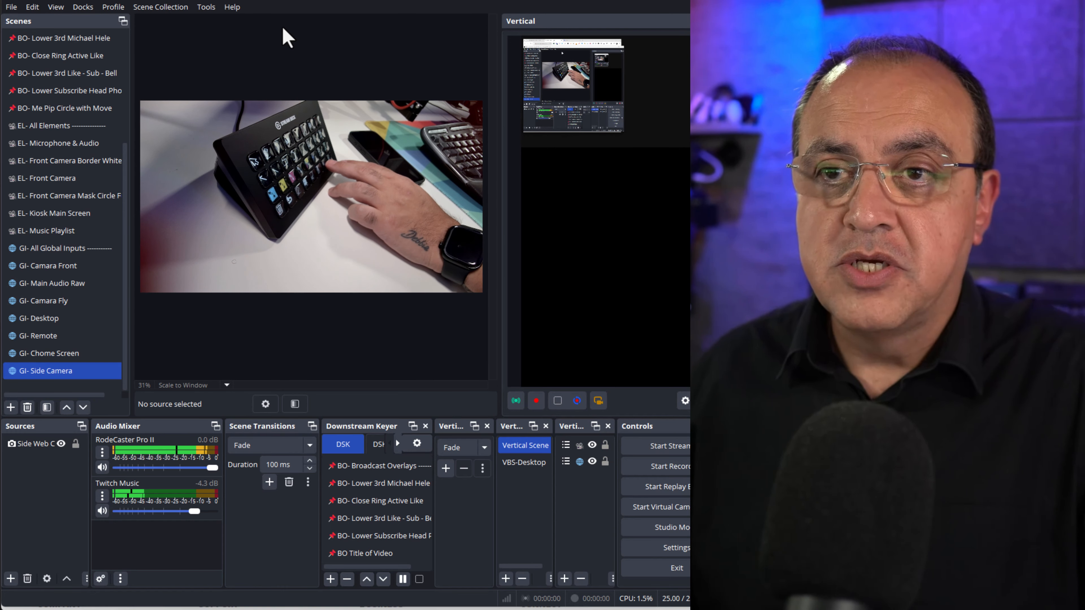
click(208, 8)
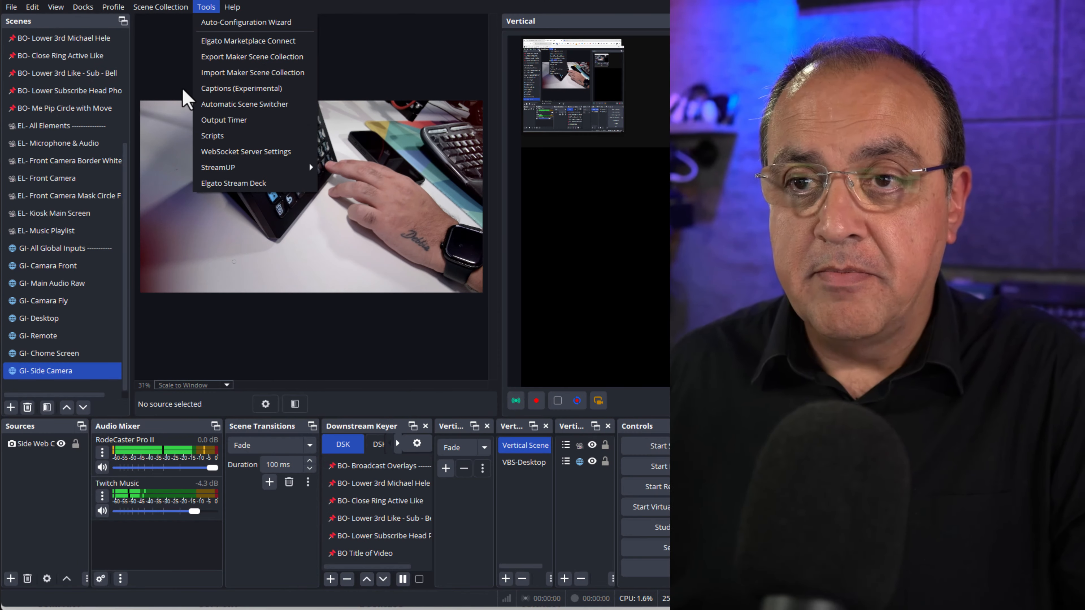
click(207, 11)
click(207, 9)
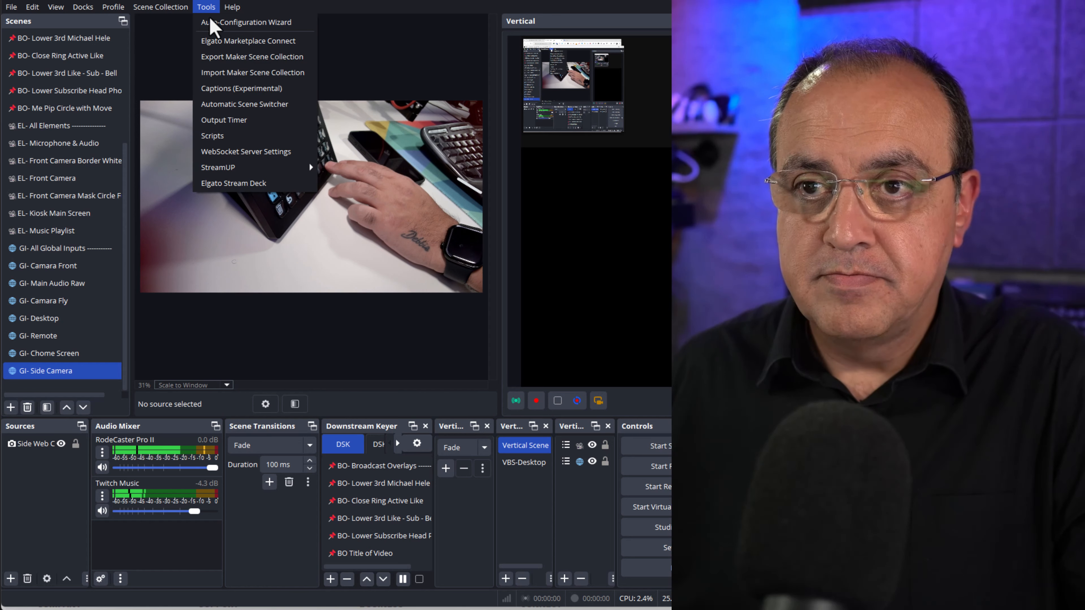
click(211, 59)
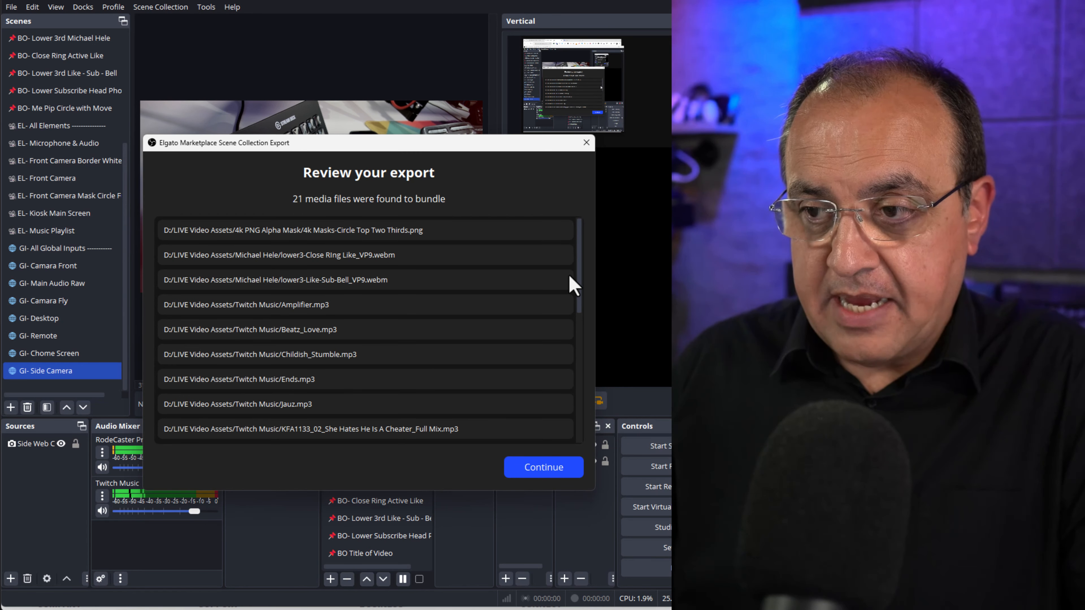
drag(580, 254, 575, 377)
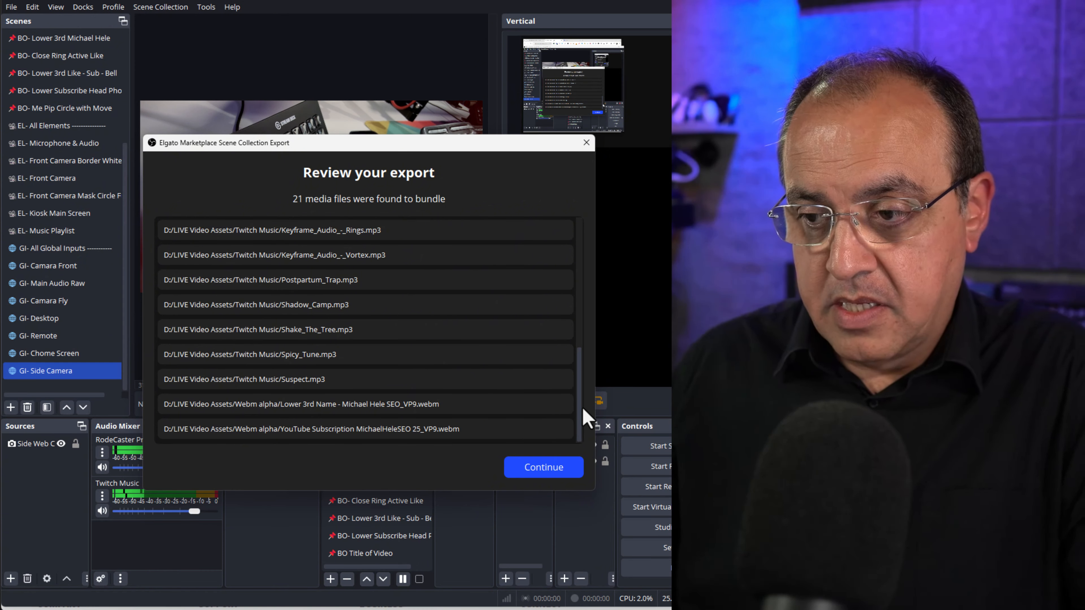
drag(582, 409, 592, 239)
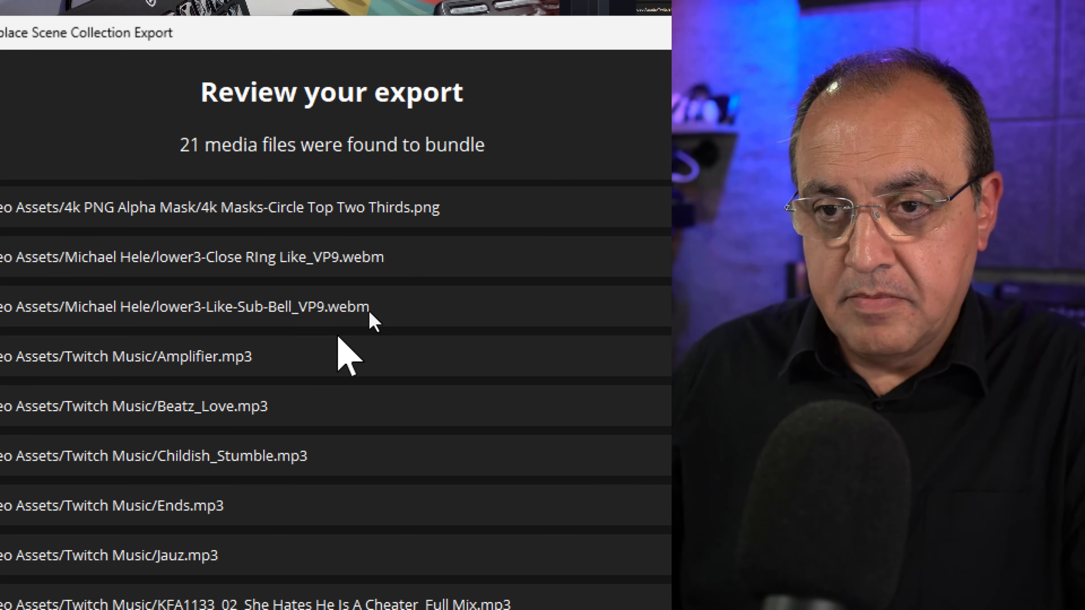
scroll(145, 384, down, 6)
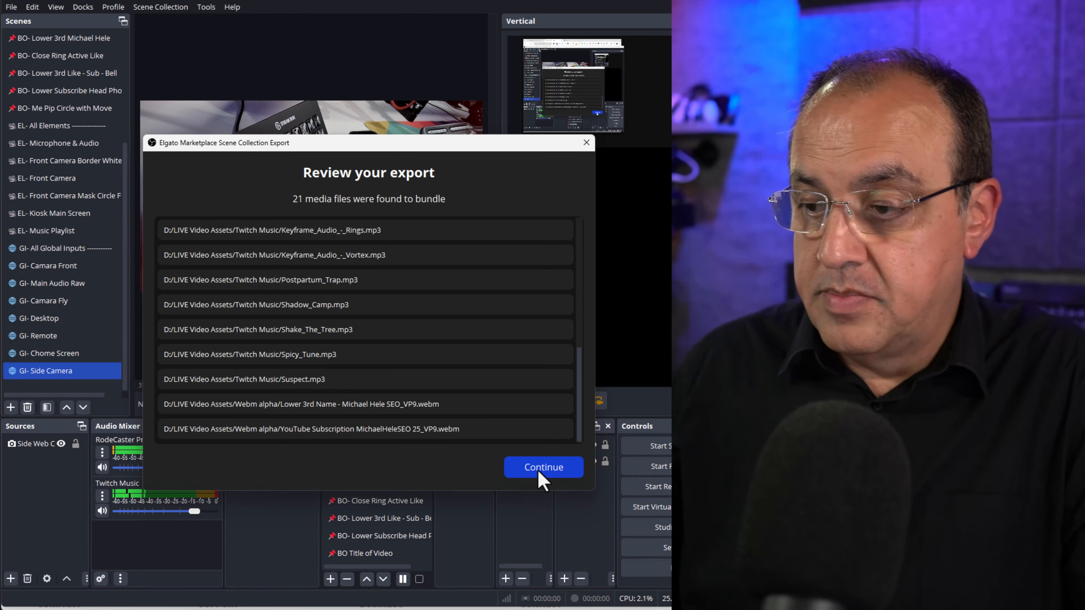
click(542, 468)
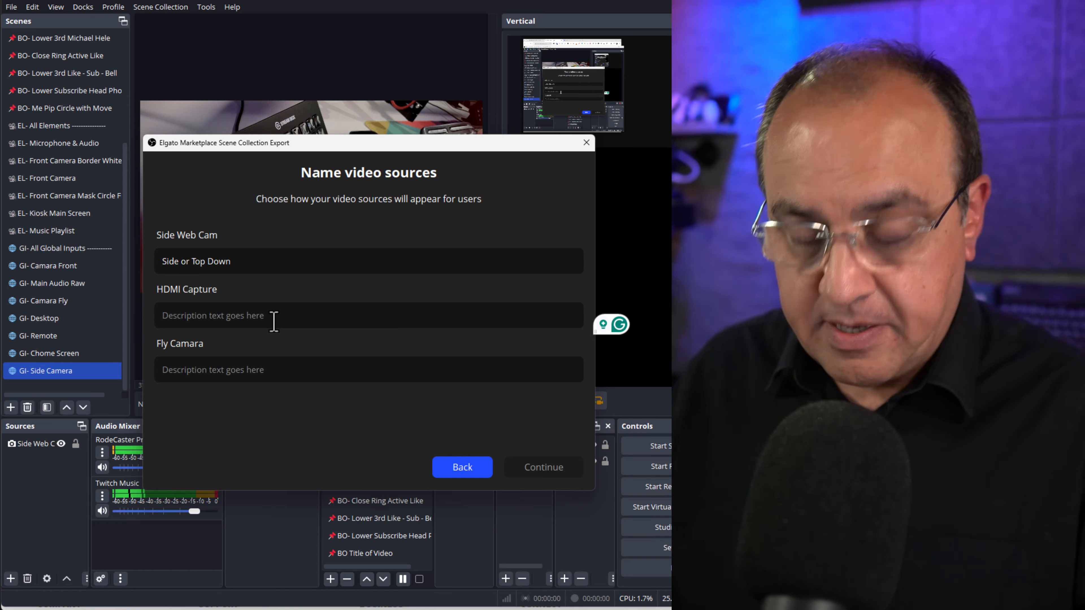
Step: Name the HDMI Capture source "Sony Main" and the Fly Camara source "deskview" for the export
text(Sony Ma)
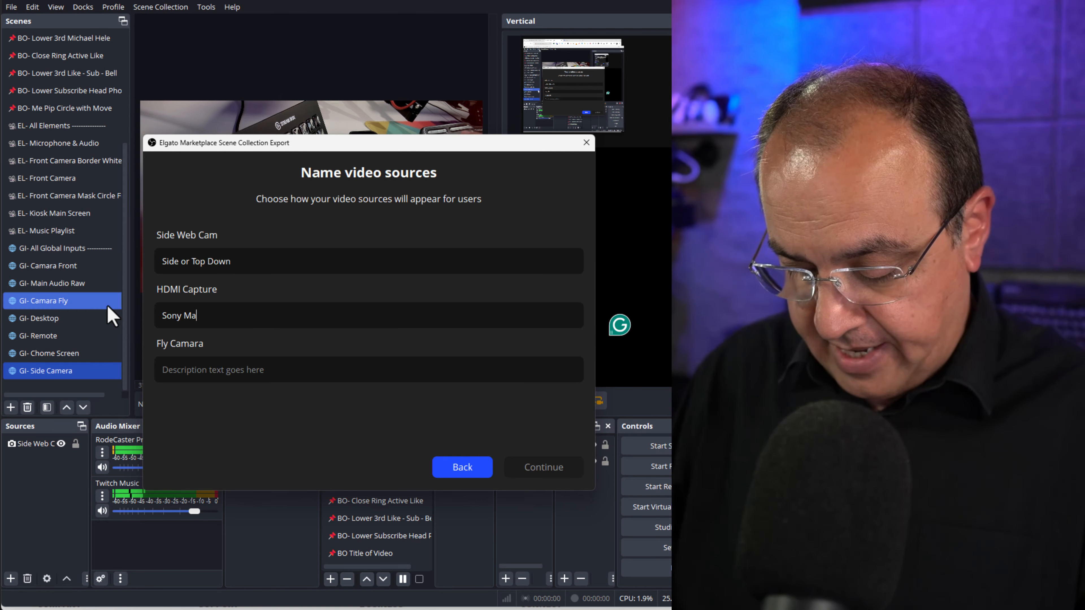
text(in)
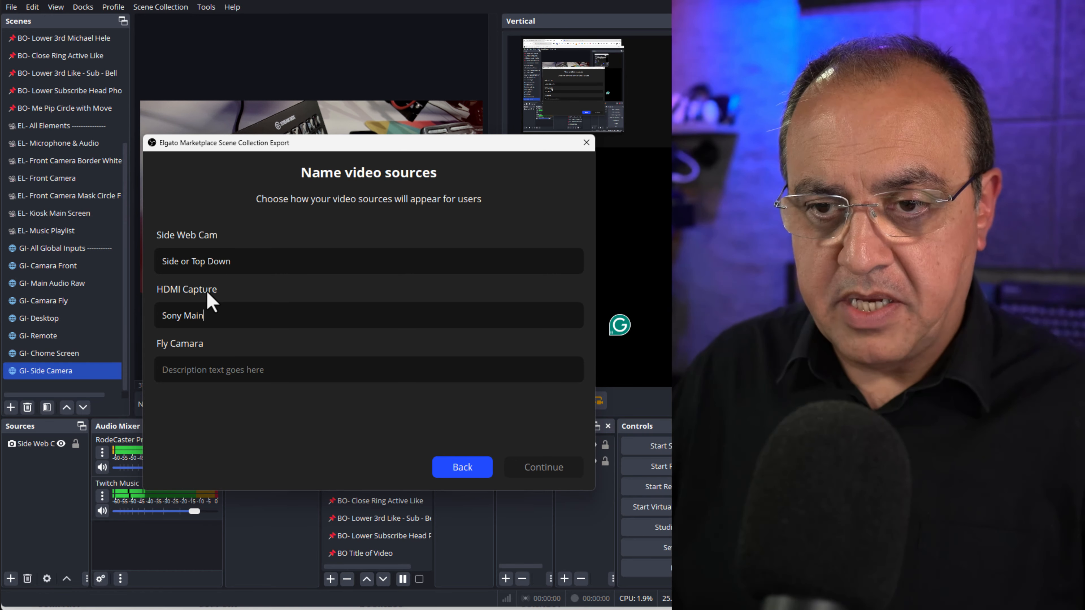
key(Tab)
text(des)
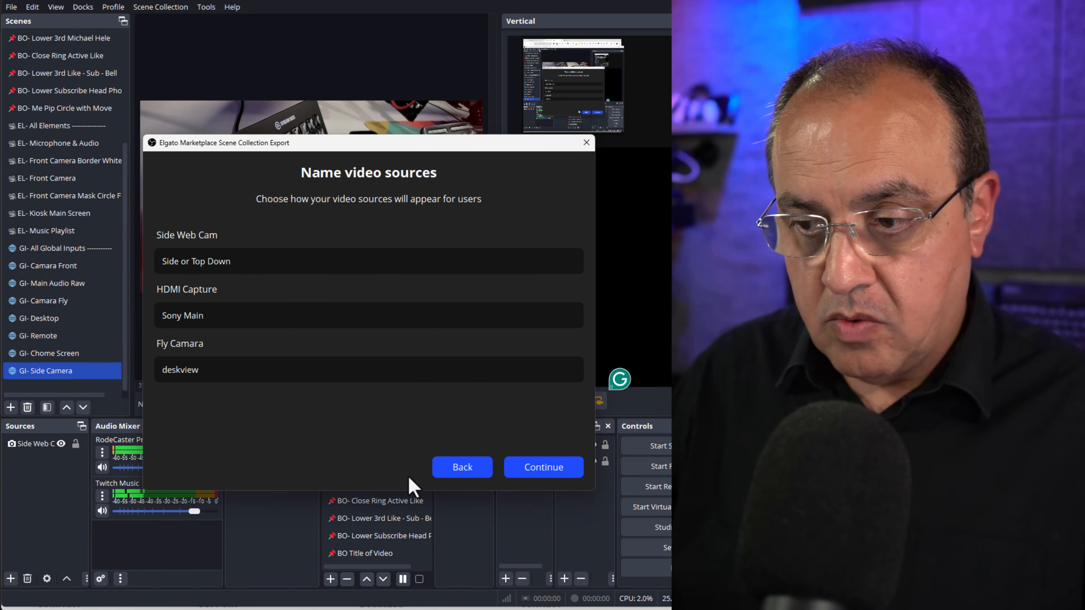
click(545, 465)
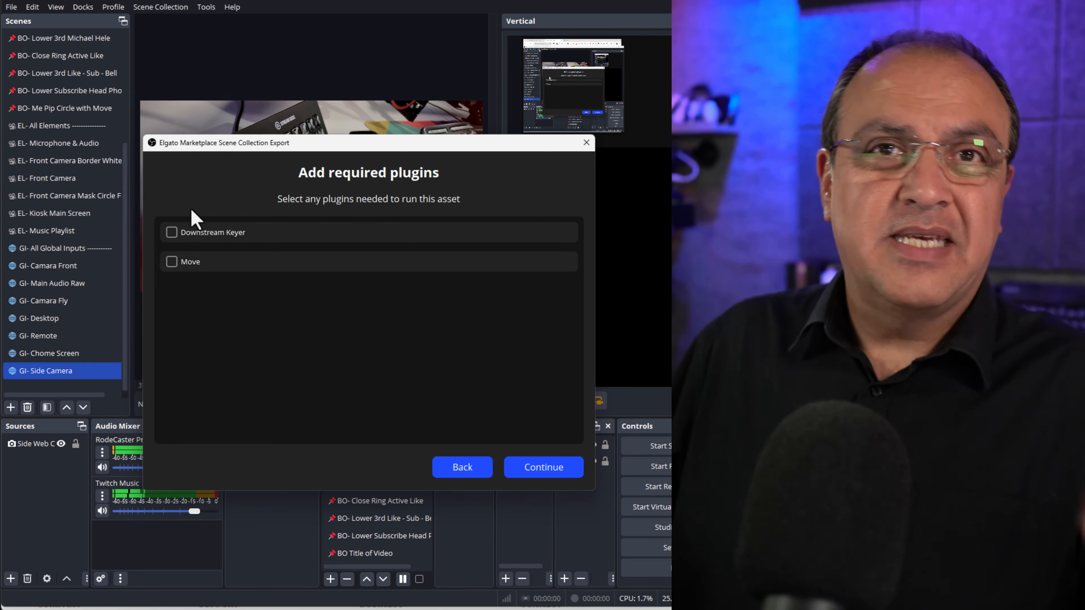
Step: Mark Downstream Keyer and Move as required plugins for the exported scene collection
click(171, 232)
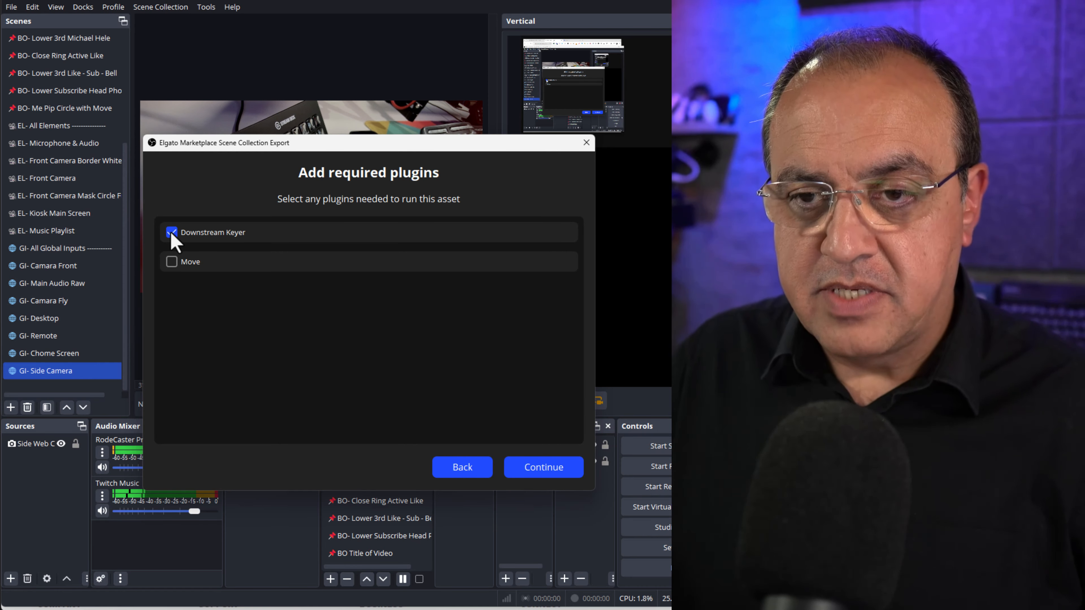
click(172, 265)
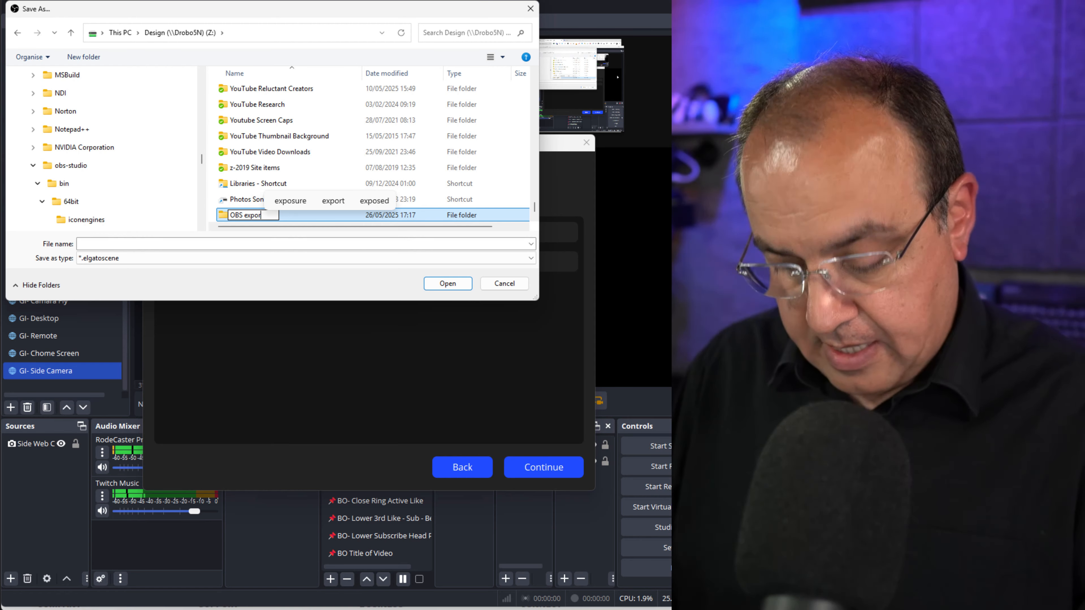
Step: Save the scene collection export as "test obs export 1" in a new folder named "OBS export" and finish the export
key(Return)
key(Return)
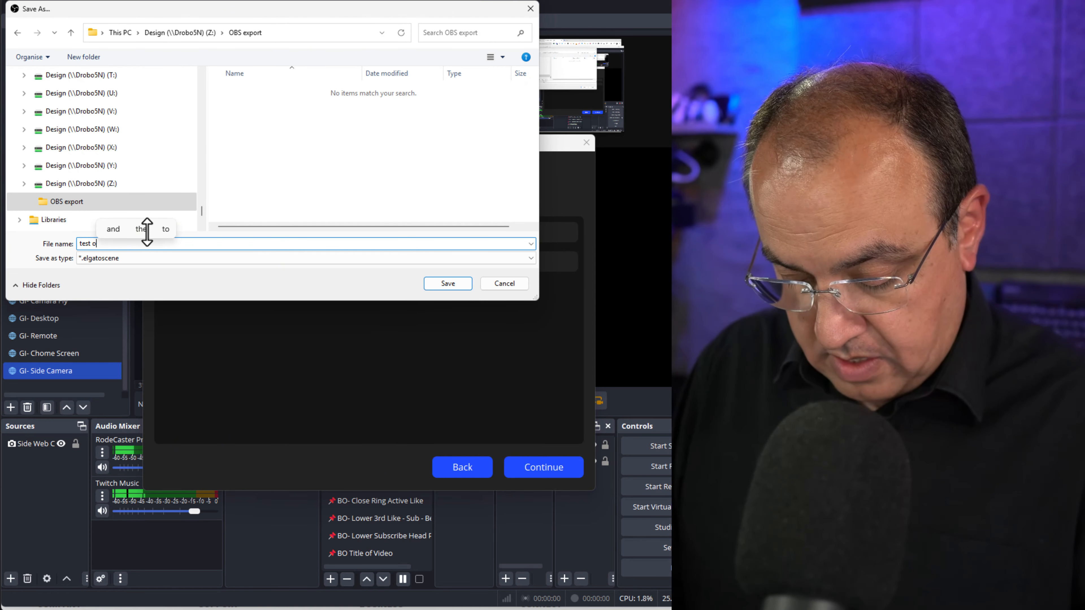
text(test obs )
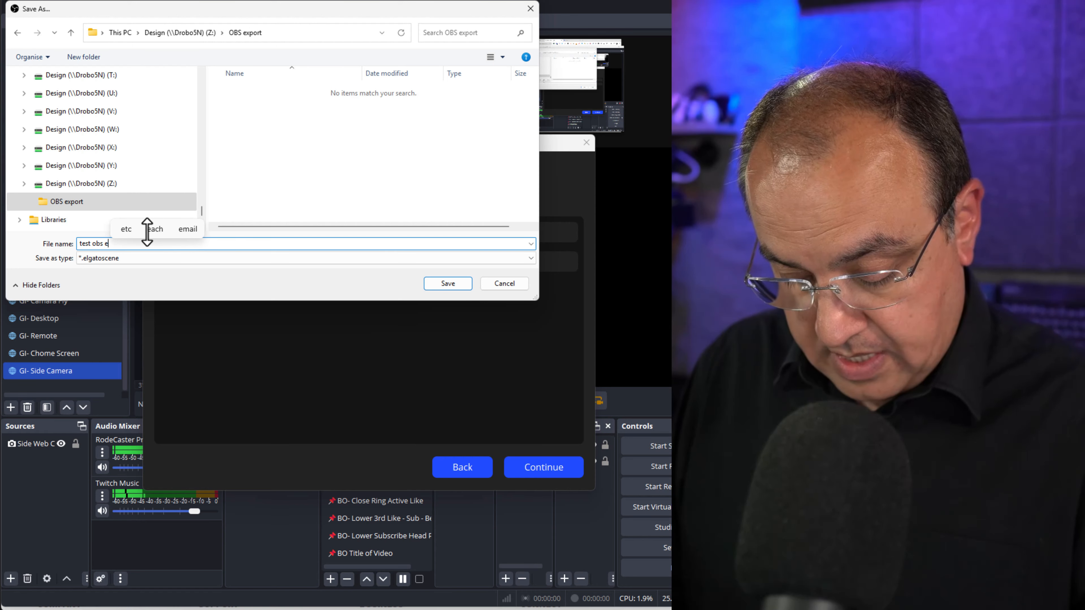
text(export 1)
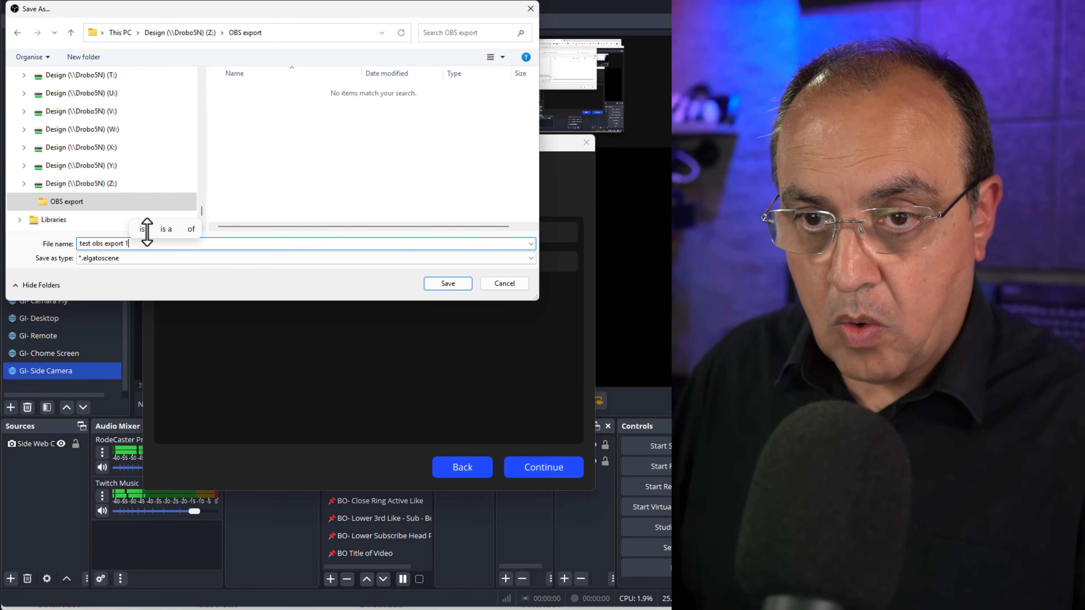
key(Return)
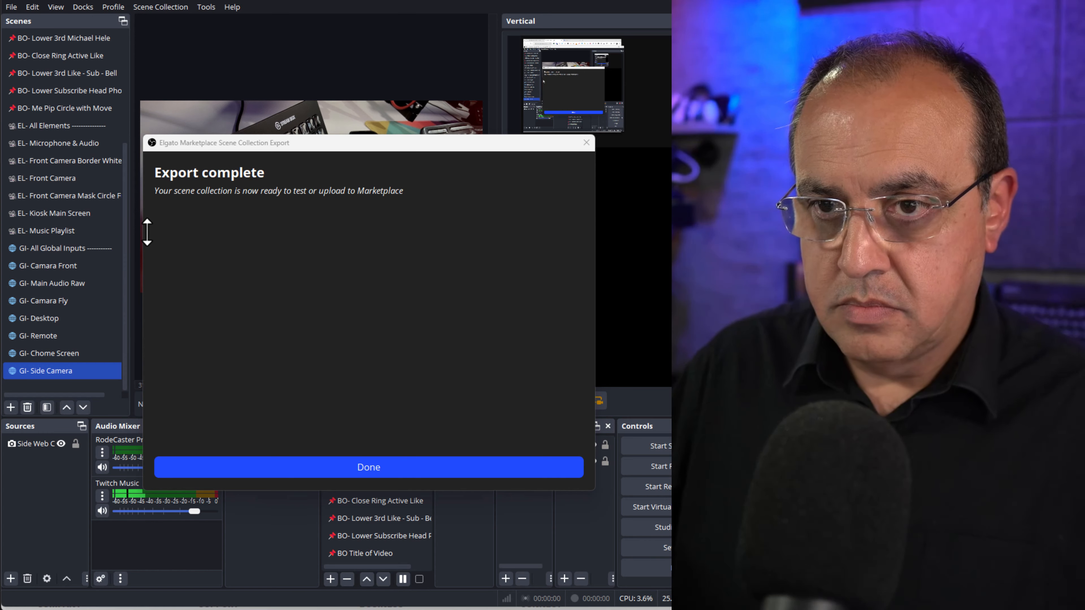
click(429, 473)
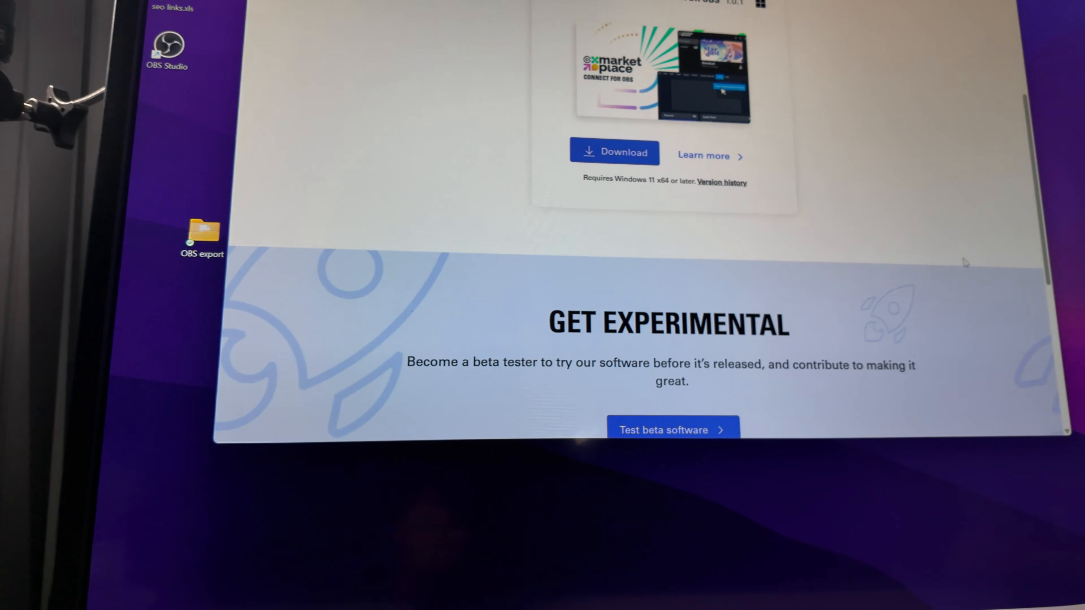
Step: Launch OBS Studio on the second computer and open the Elgato Marketplace Connect settings
double_click(152, 163)
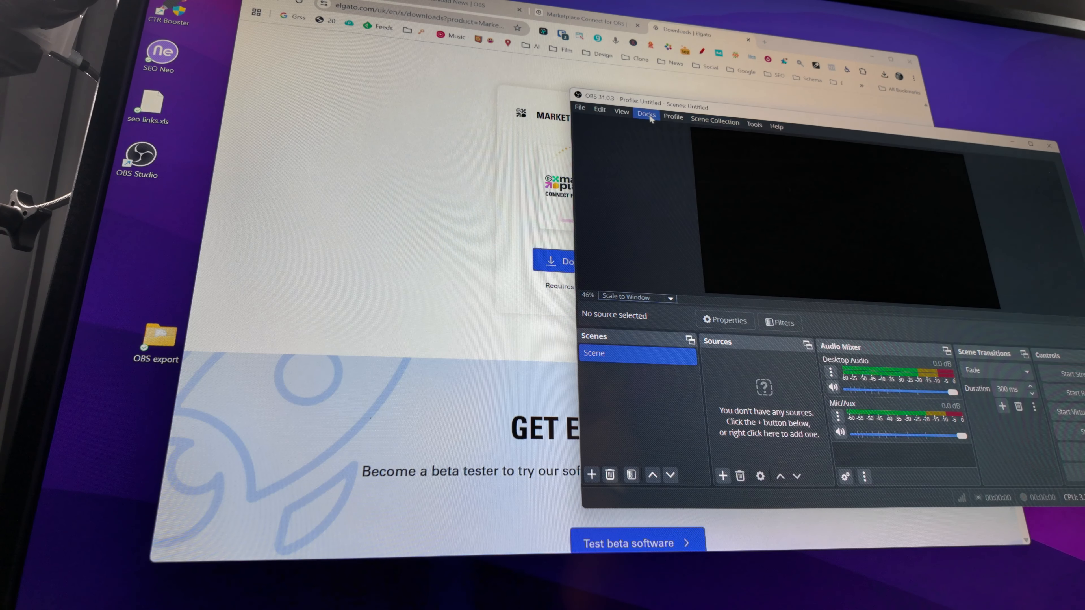
click(760, 124)
click(771, 164)
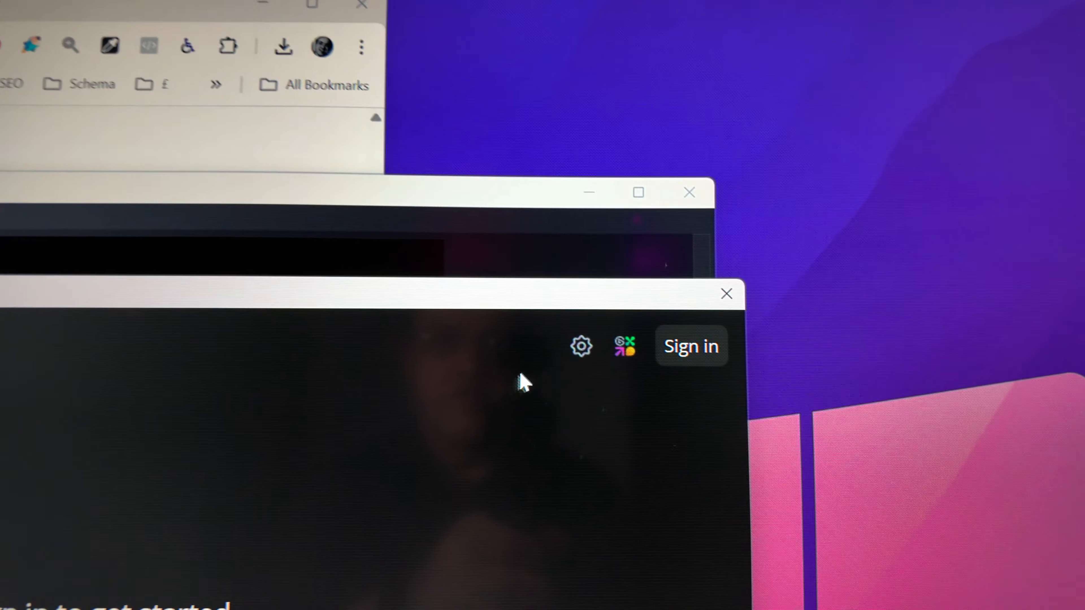
click(581, 346)
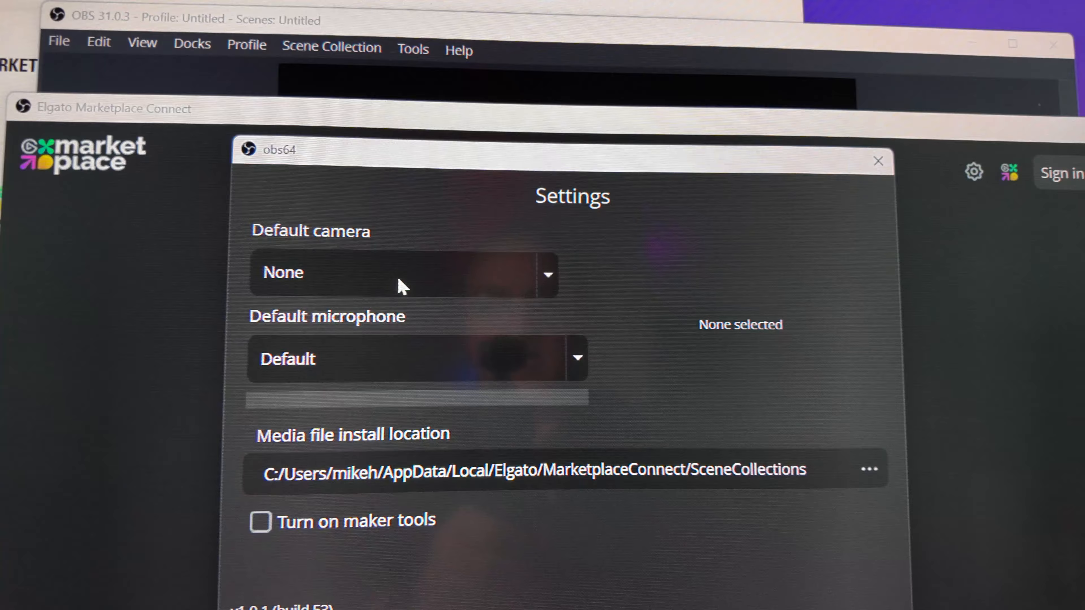
Step: Set the default camera to USB Video and the default microphone to Microphone (Elgato Wave:3)
click(64, 470)
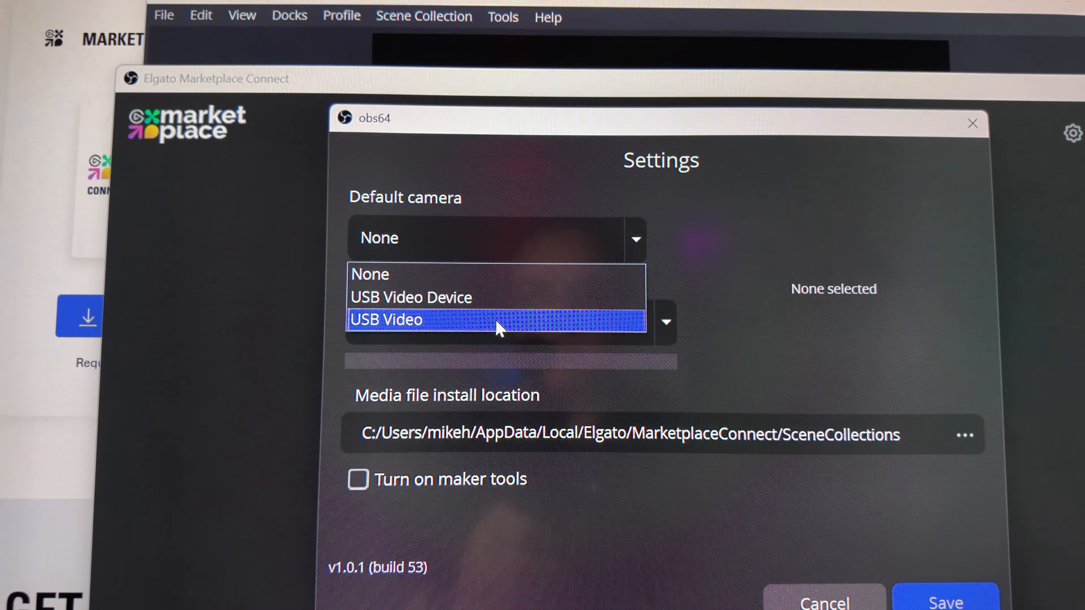
click(495, 319)
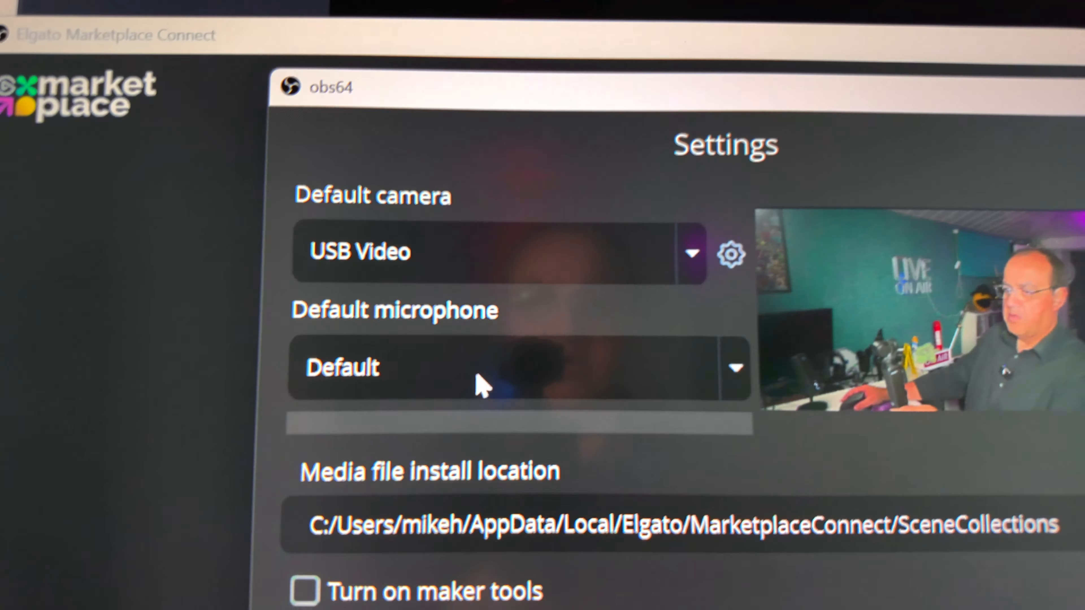
click(376, 301)
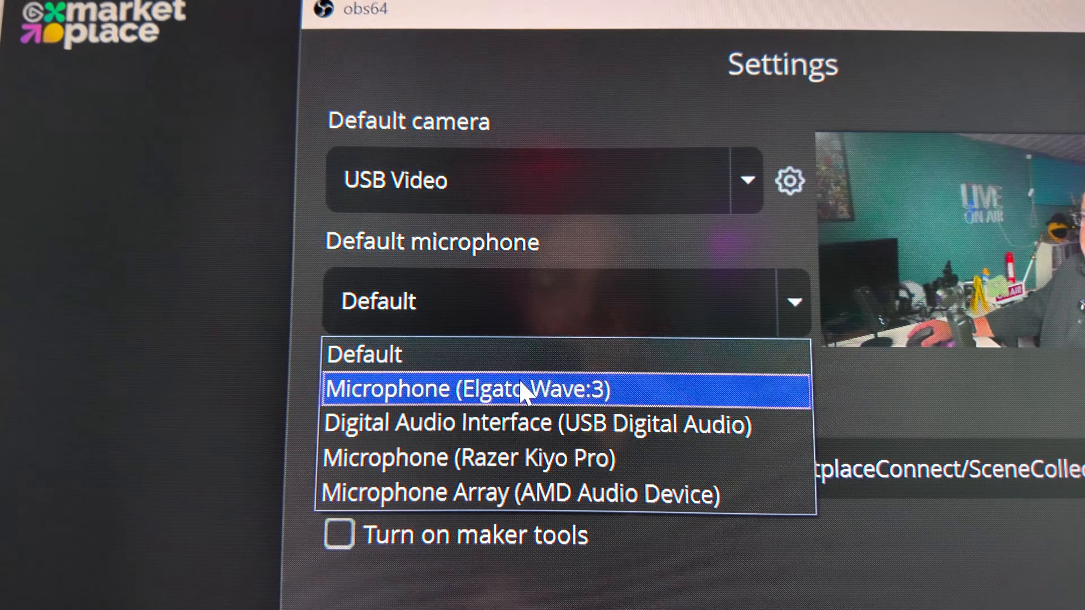
click(523, 389)
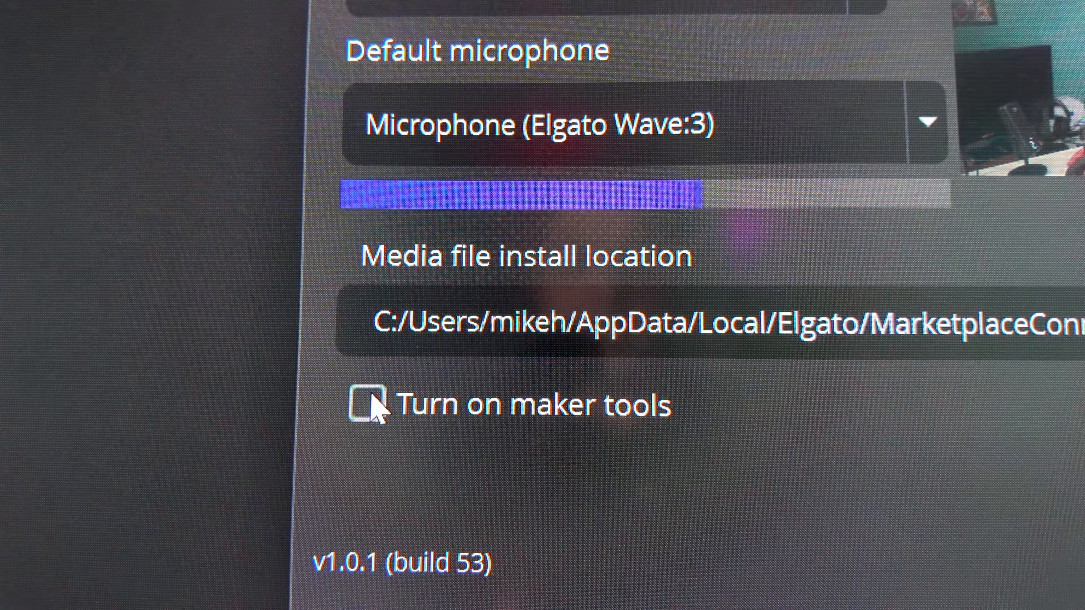
Step: Turn on maker tools, save the Marketplace Connect settings and restart OBS Studio
click(367, 403)
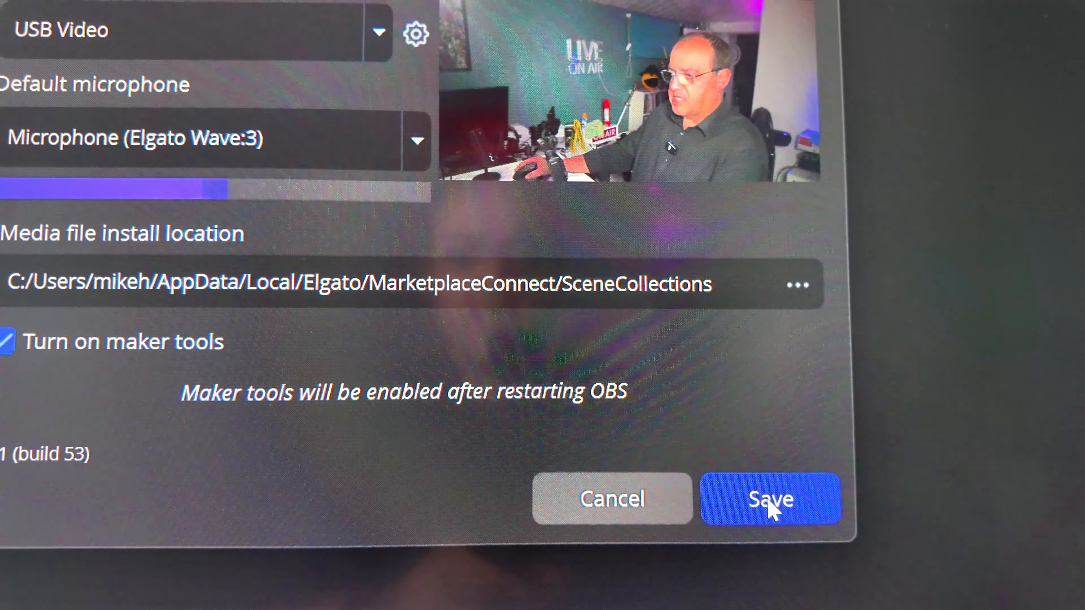
click(770, 505)
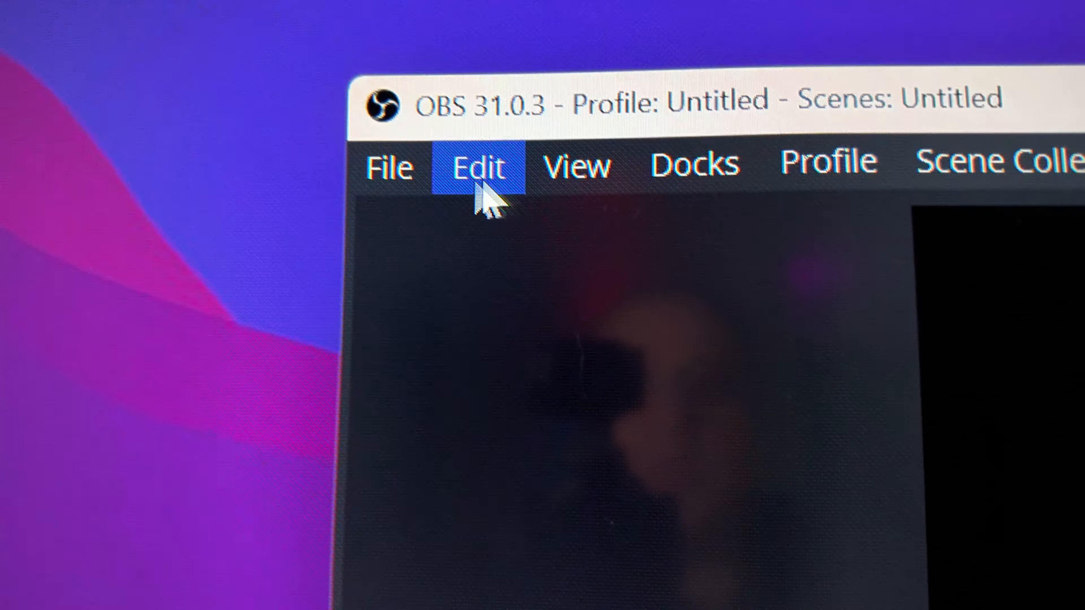
click(365, 173)
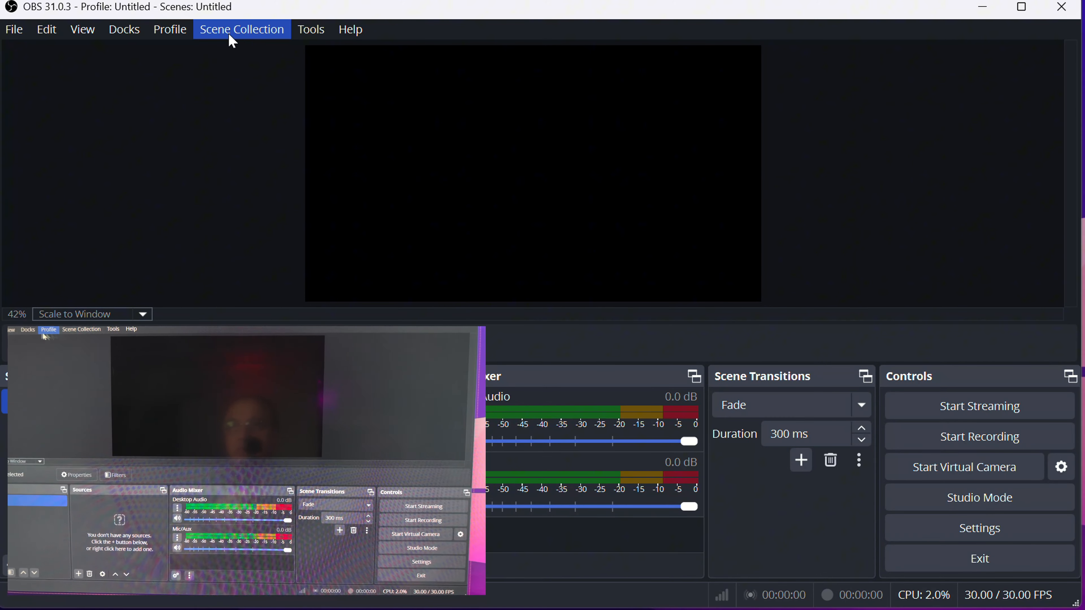
Step: Import the maker scene collection bundle "test obs export 1.elgatoscene" from the OBS export folder on the Desktop
click(160, 33)
mouse_move(311, 29)
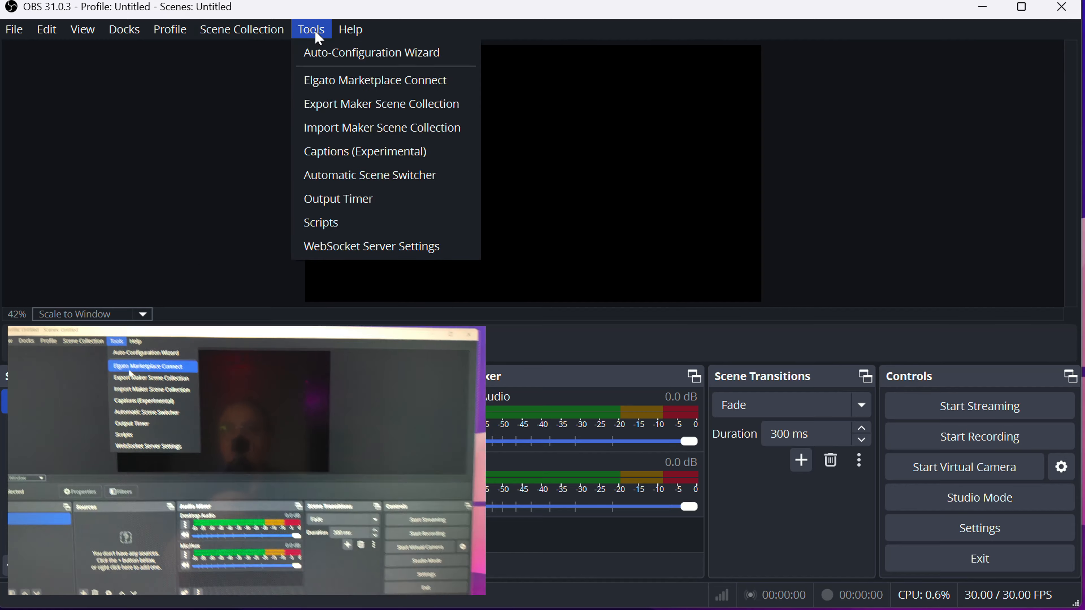
click(351, 130)
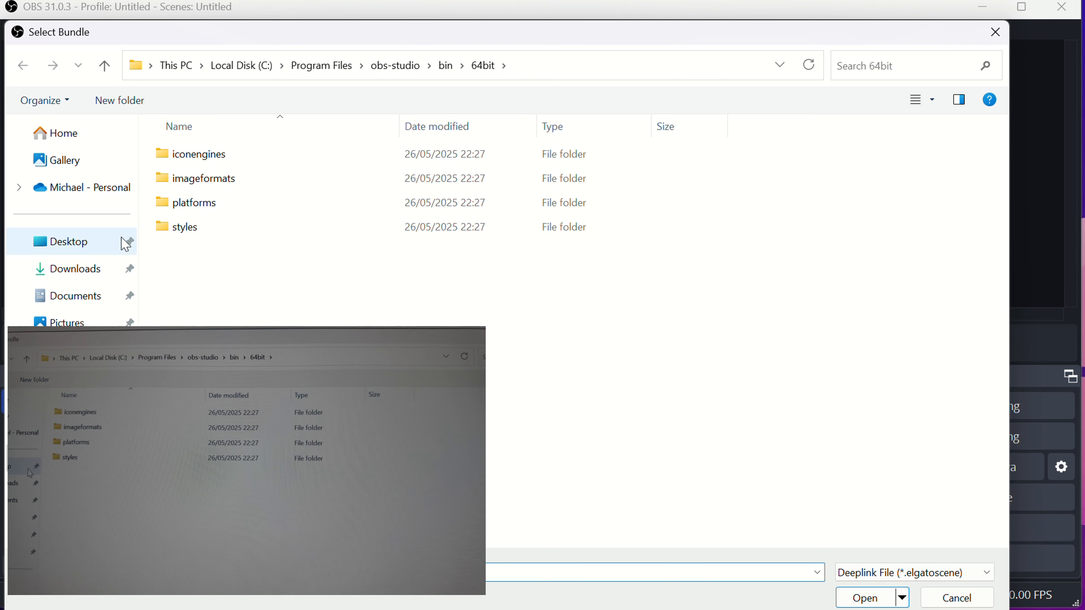
click(100, 254)
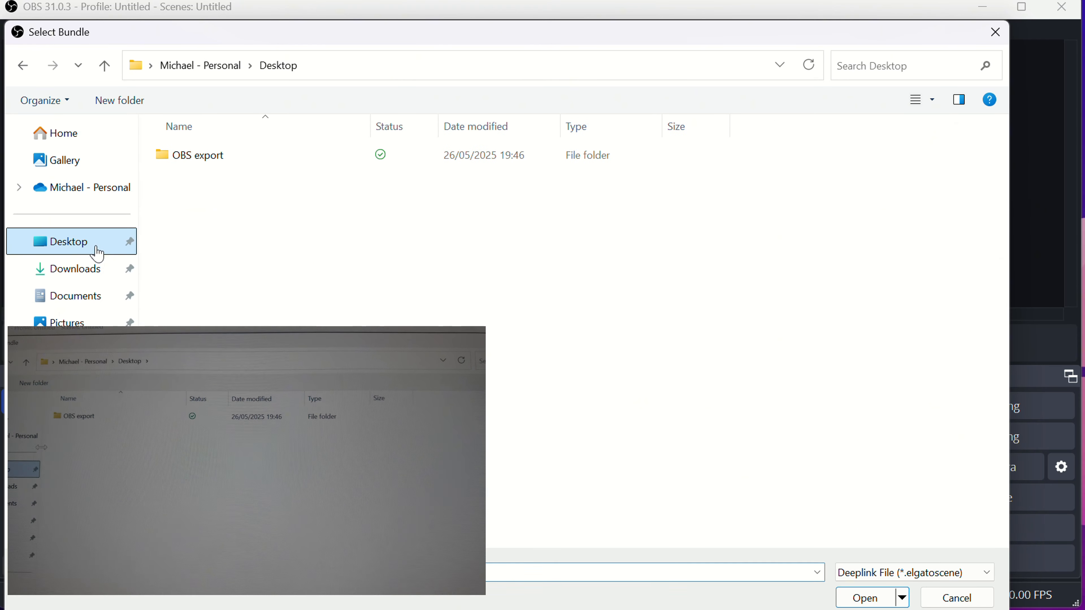
double_click(191, 163)
click(263, 165)
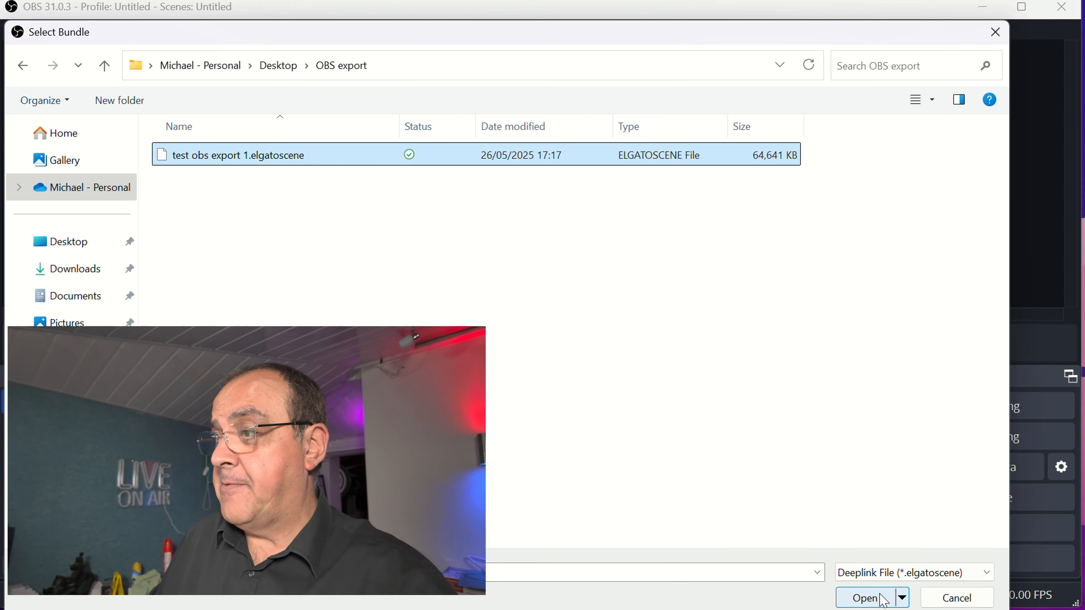
click(883, 600)
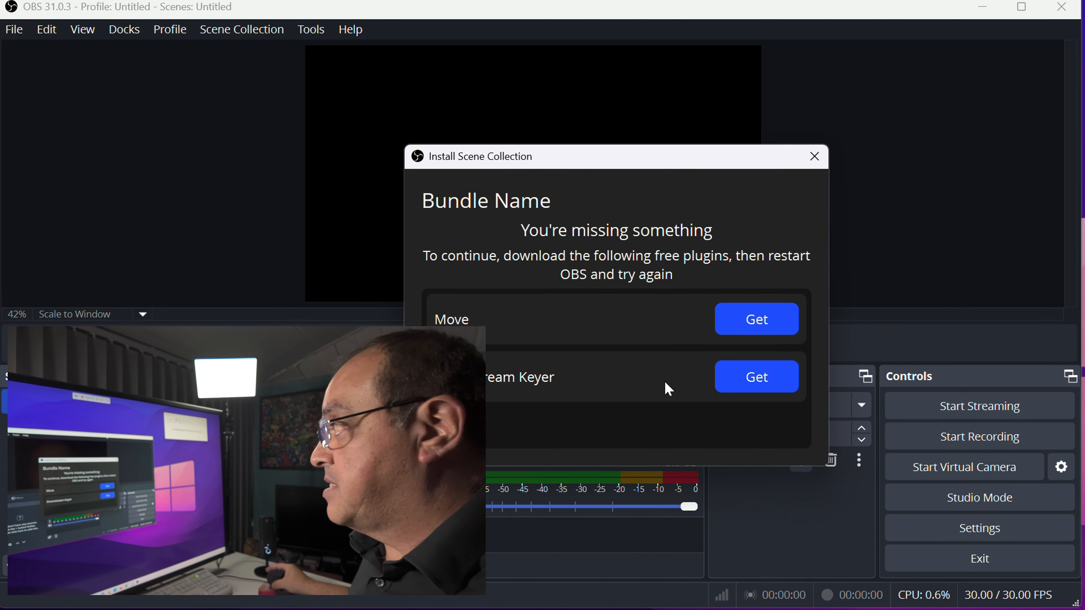
Step: Get the missing plugins and install Downstream keyer 0.3.3 with the default Start Menu folder
click(772, 322)
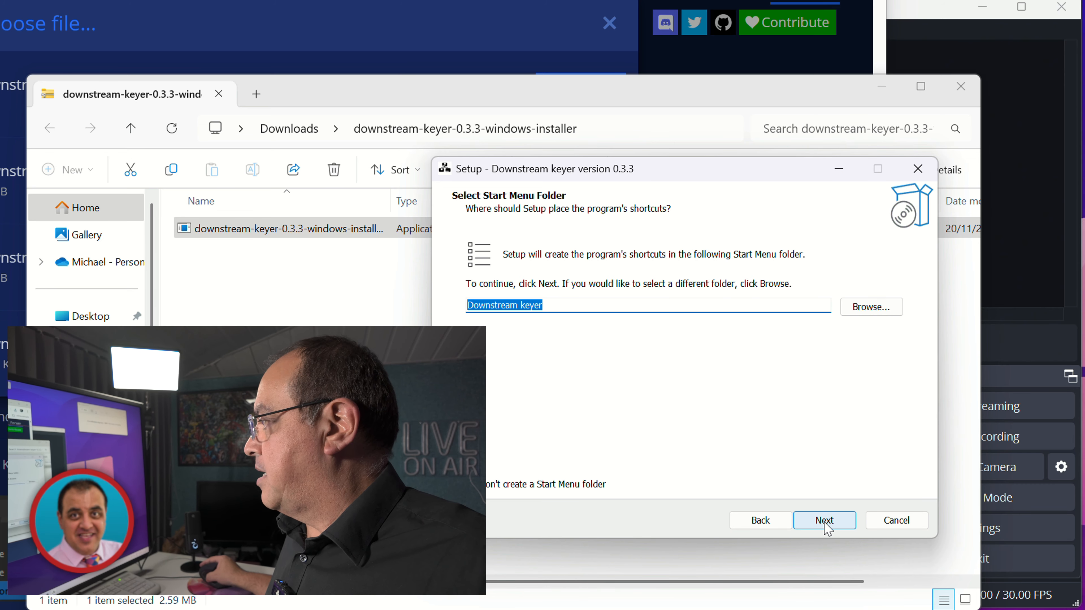
click(824, 520)
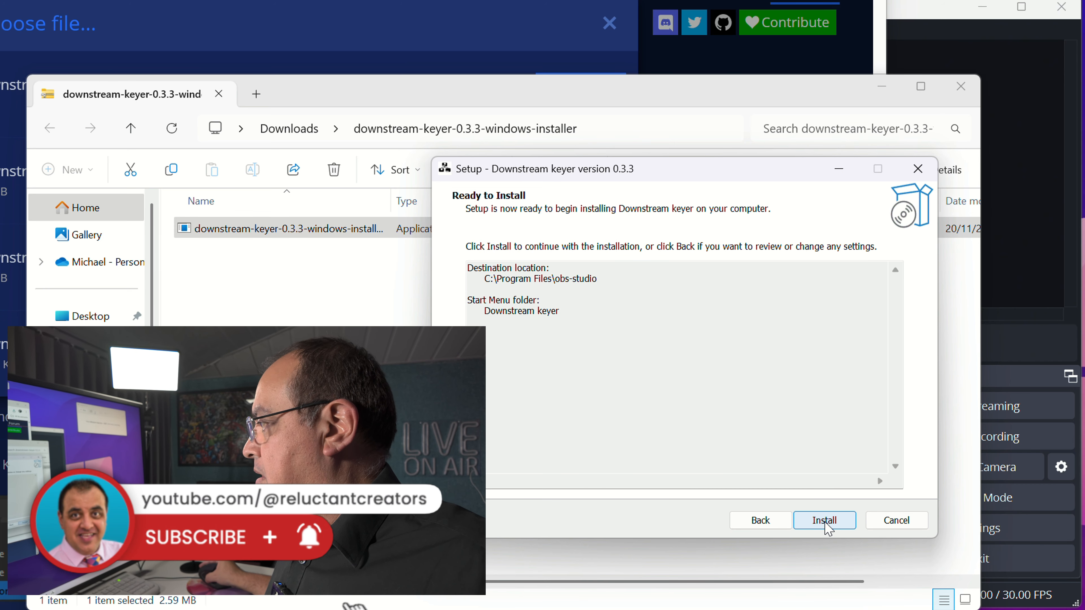
click(825, 524)
click(824, 521)
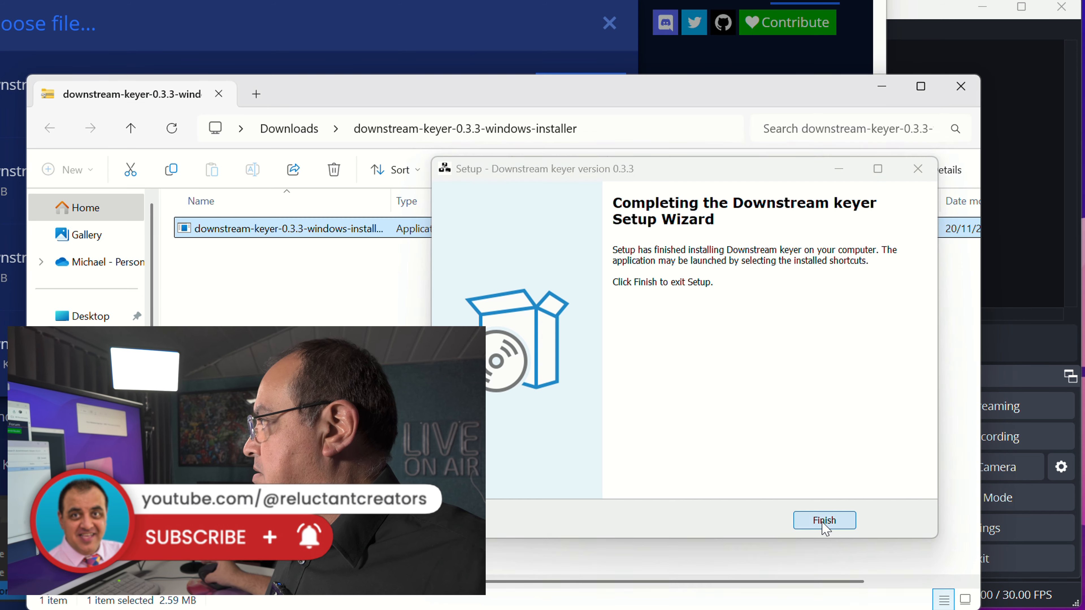
Step: Run move-transition-3.1.3-windows-installer from its archive in Downloads and allow it past the Windows SmartScreen block
click(290, 130)
double_click(249, 275)
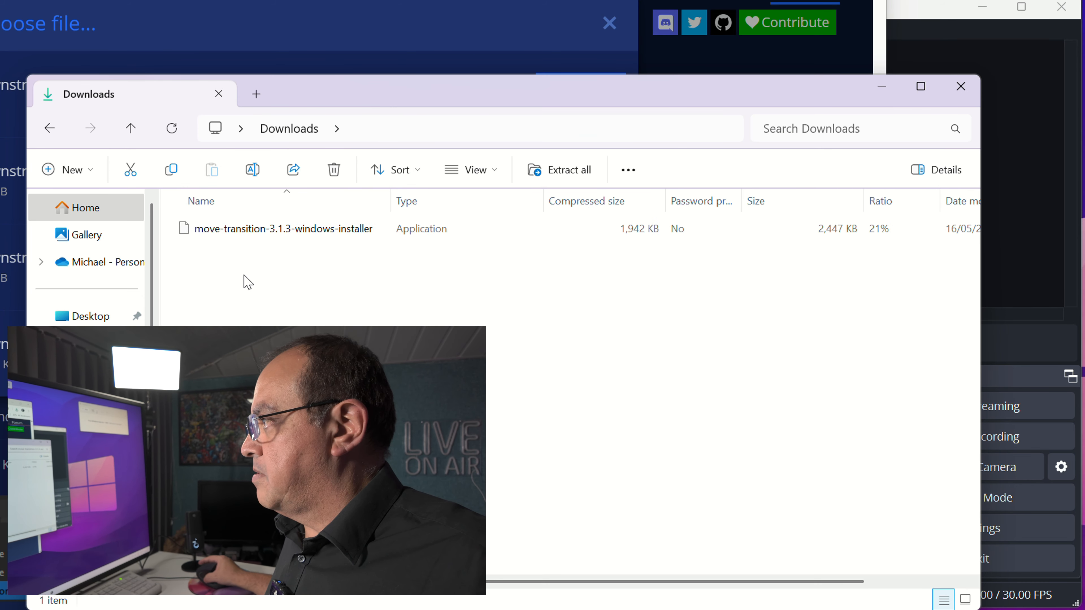
double_click(290, 229)
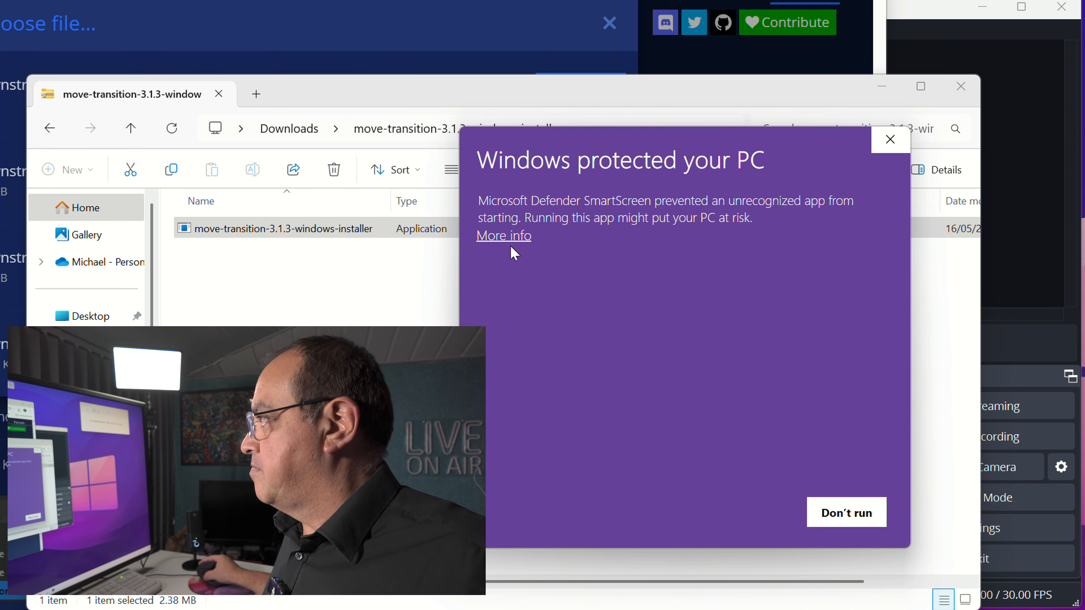
click(512, 237)
click(722, 509)
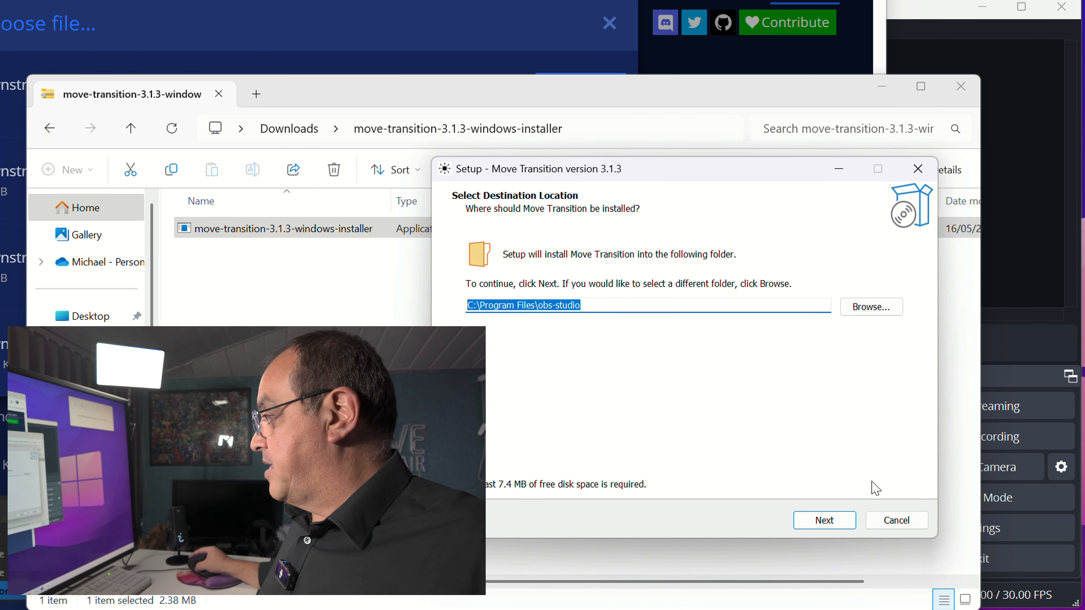
Step: Install Move Transition 3.1.3 into C:\Program Files\obs-studio with the default Start Menu folder and finish the setup
click(819, 522)
click(816, 522)
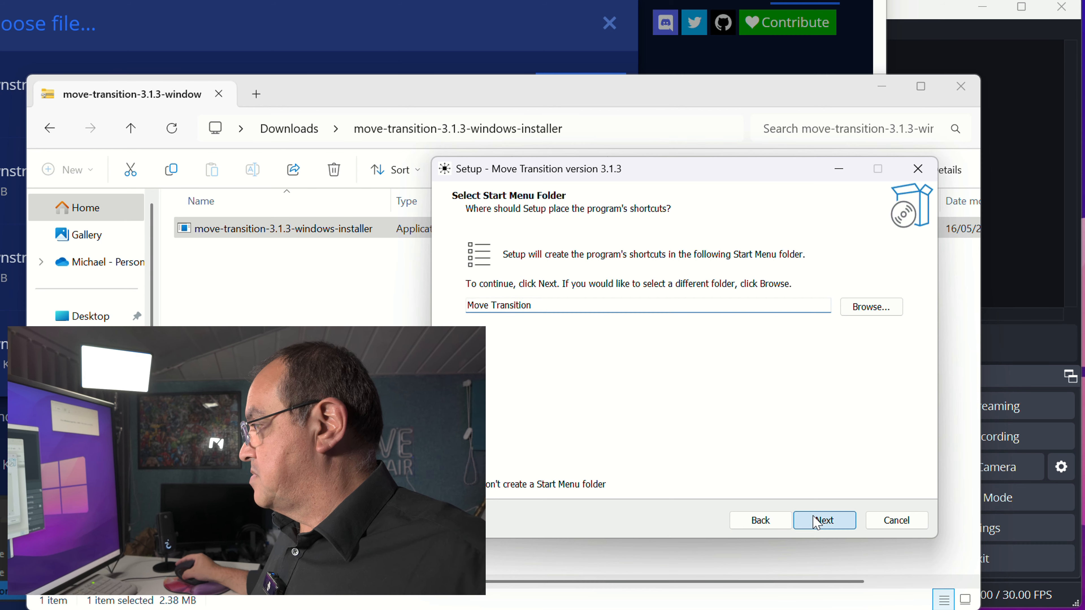
click(815, 523)
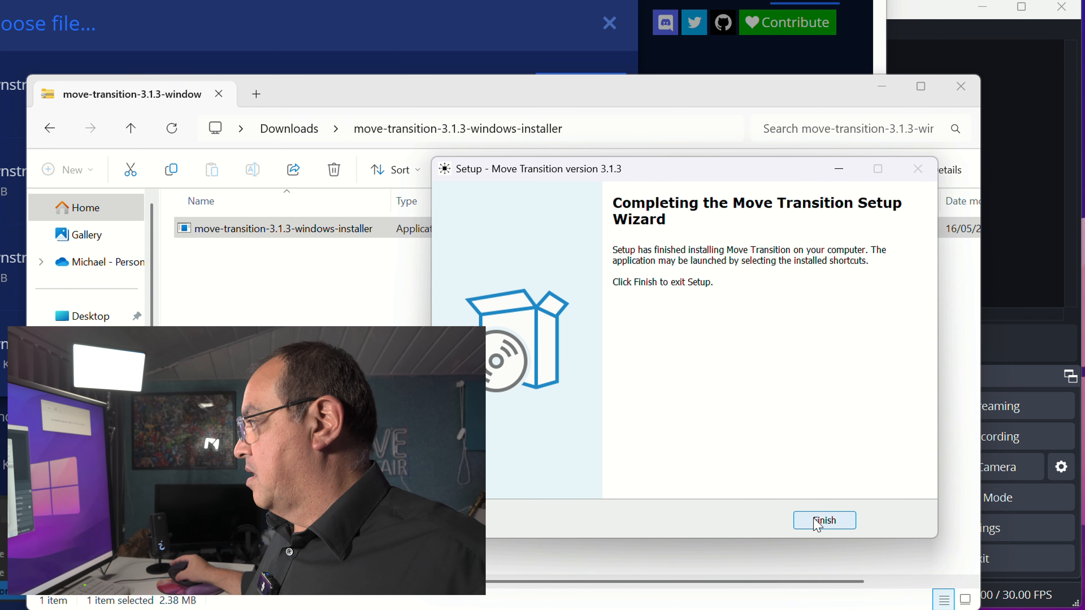
click(824, 520)
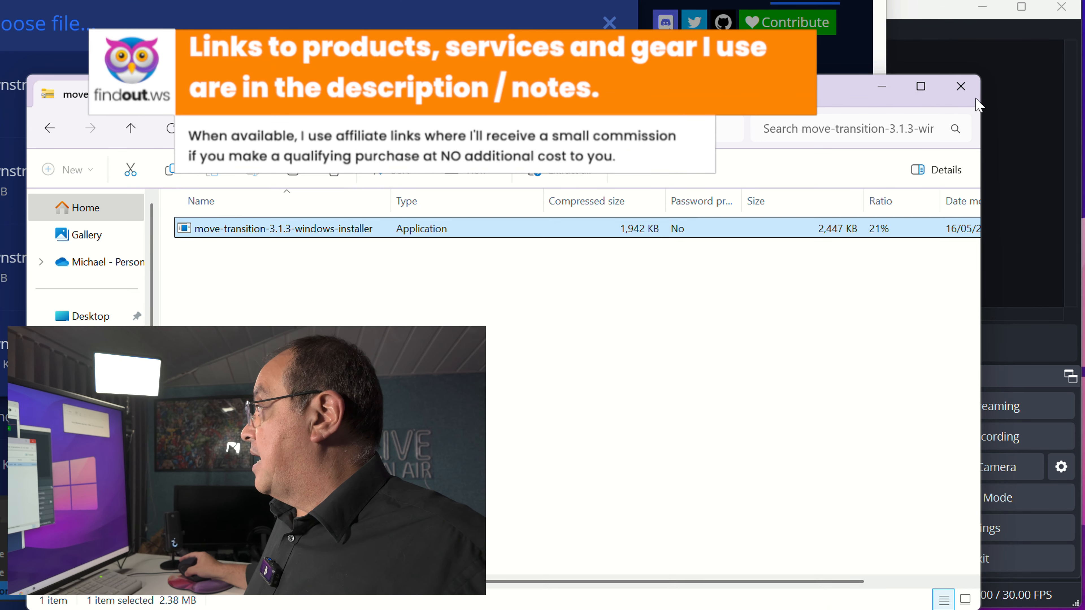
Step: Close the installer folder window, return to OBS Studio and dismiss the Install Scene Collection dialog
click(960, 86)
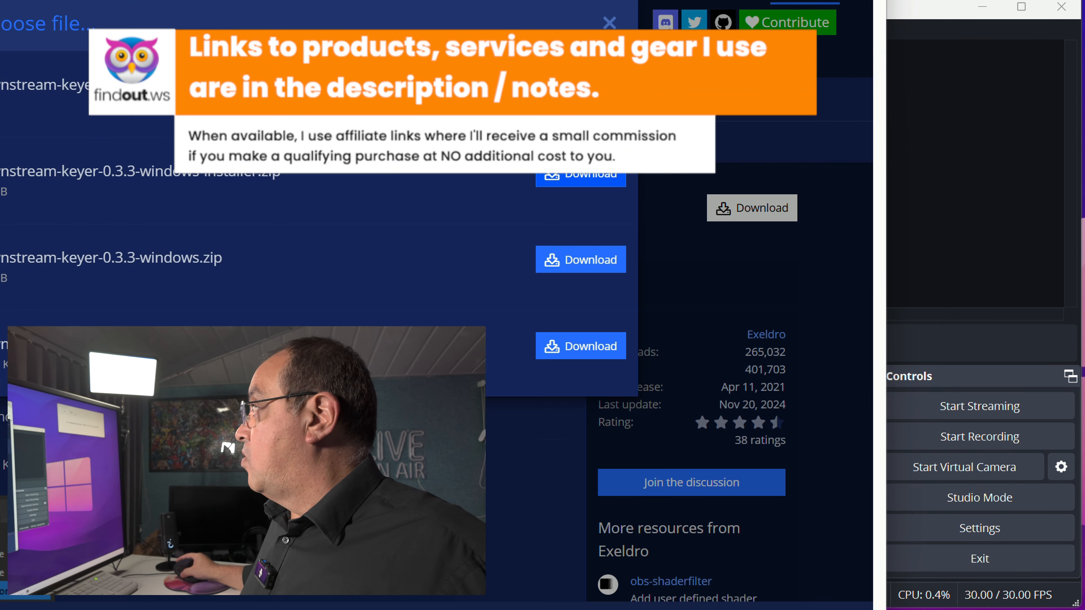
click(944, 12)
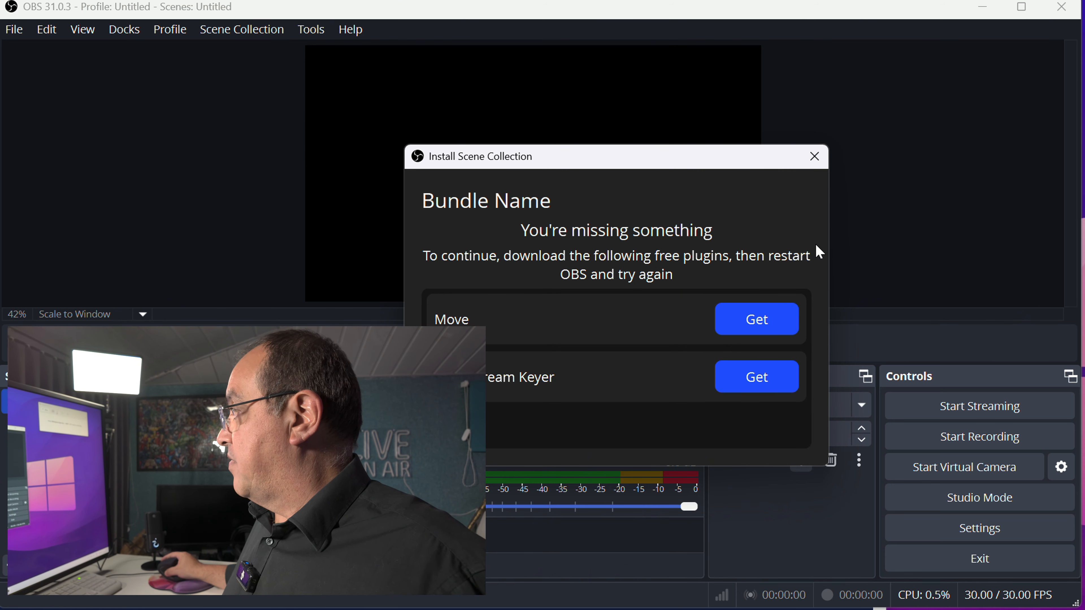
click(815, 163)
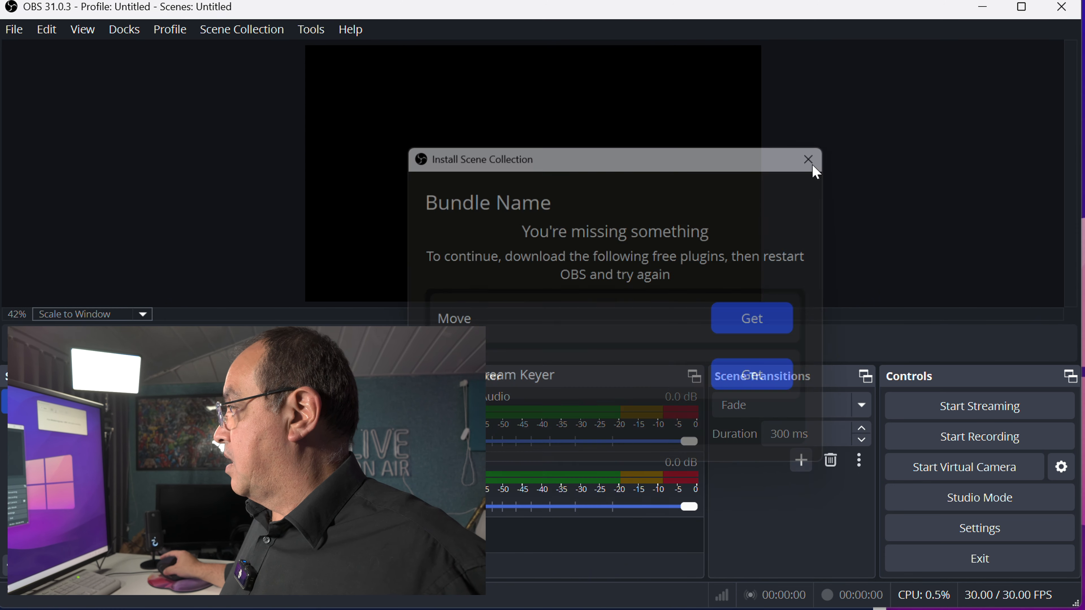
Step: Exit OBS Studio and launch it again to load the installed plugins
click(22, 39)
click(44, 177)
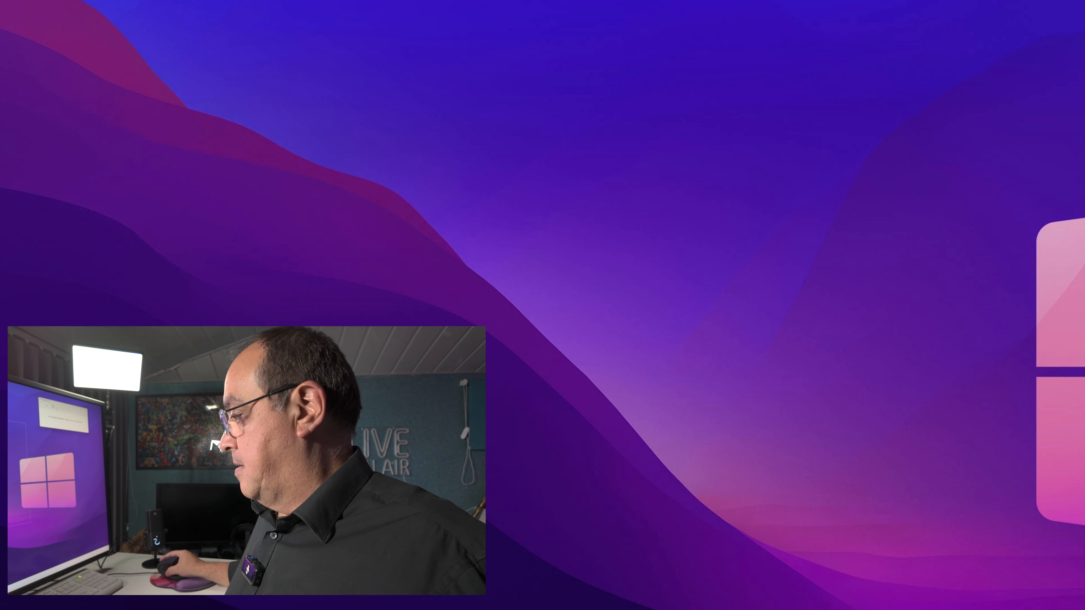
key(super)
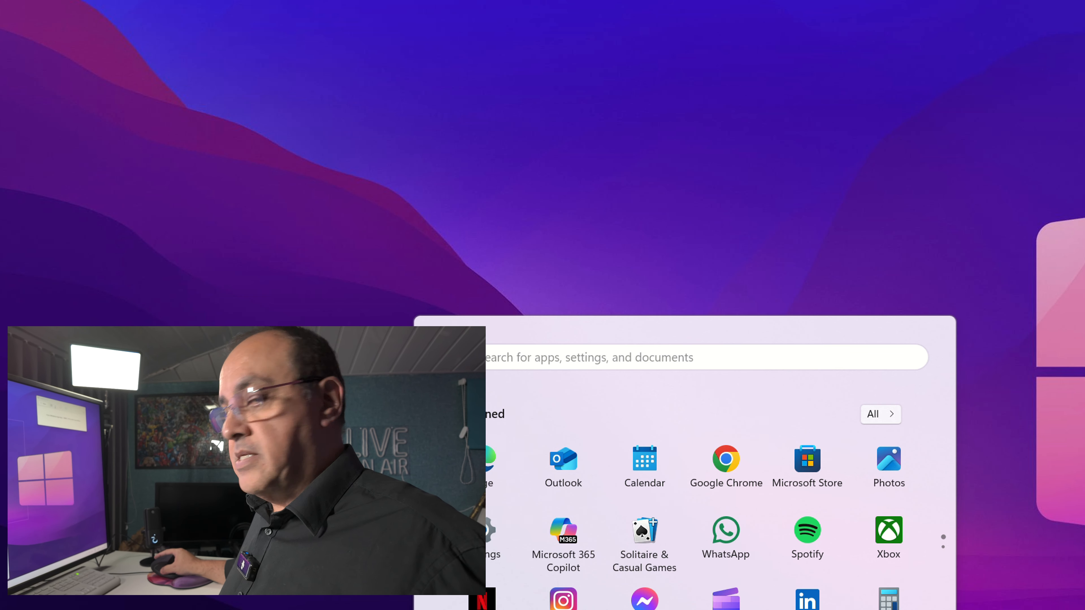
key(super)
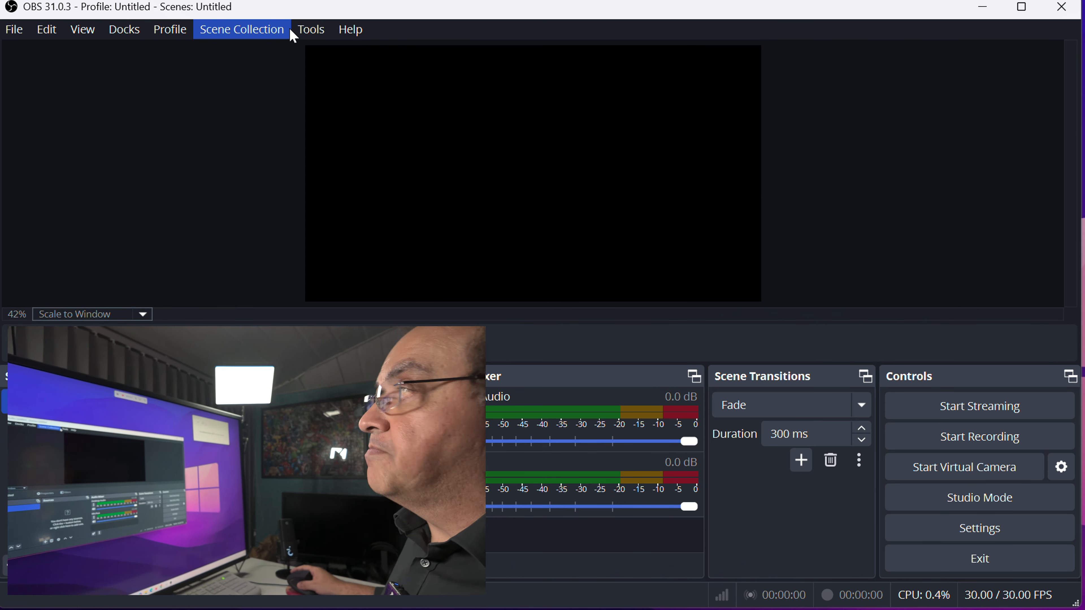
Step: Import the Maker scene collection from test obs export 1.elgatoscene in the OBS export folder on the Desktop
click(303, 31)
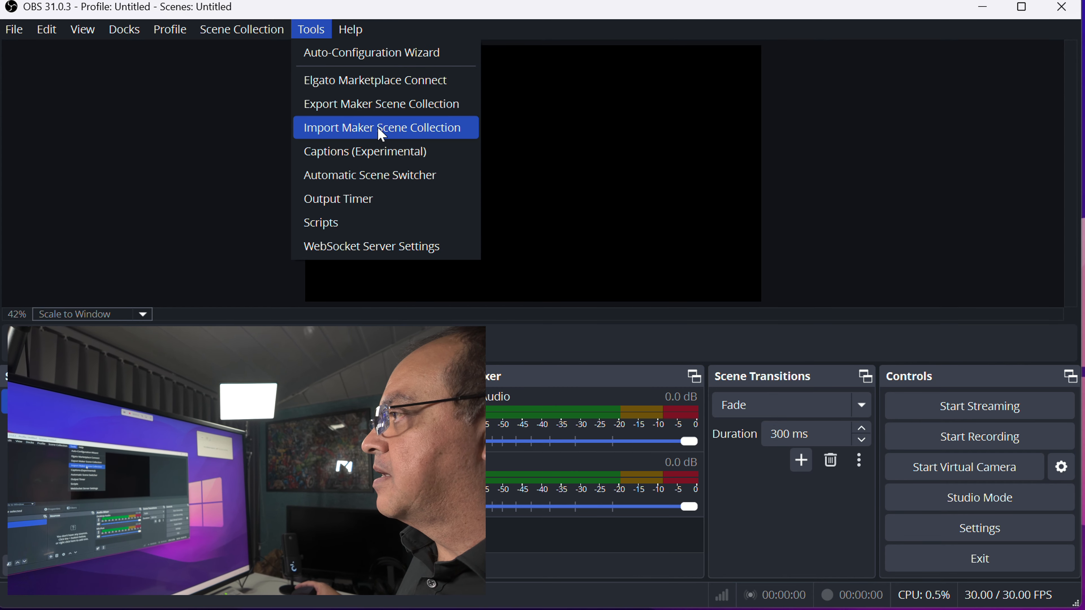
click(381, 133)
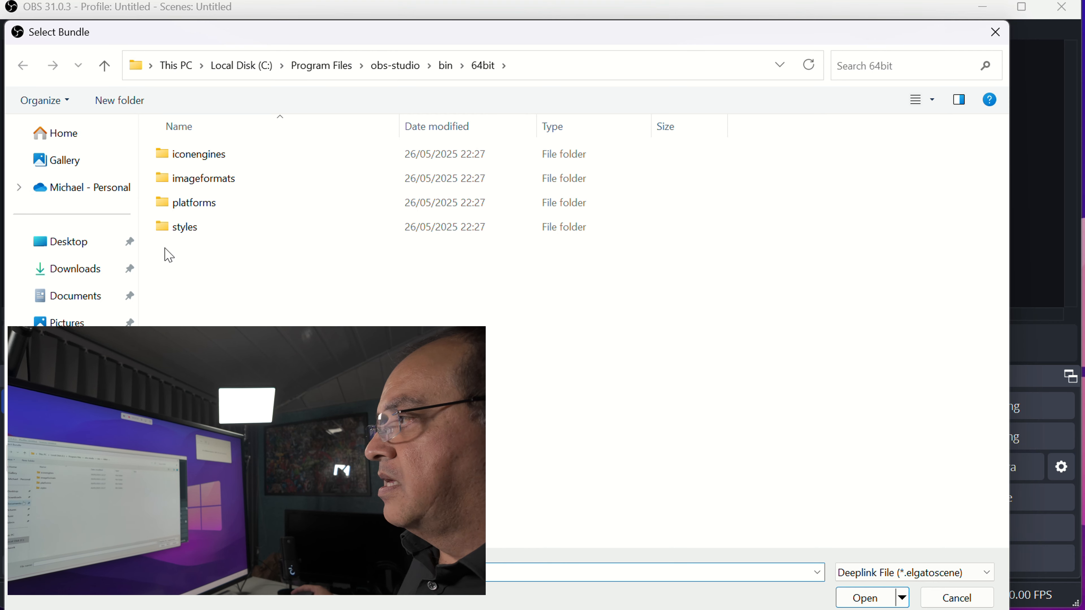
click(75, 244)
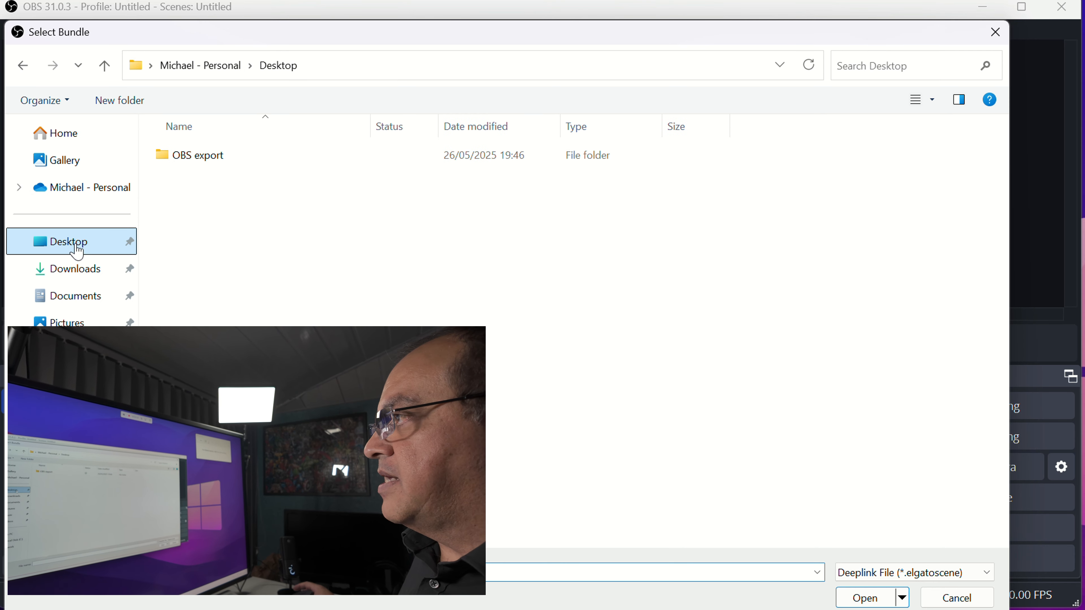
double_click(195, 158)
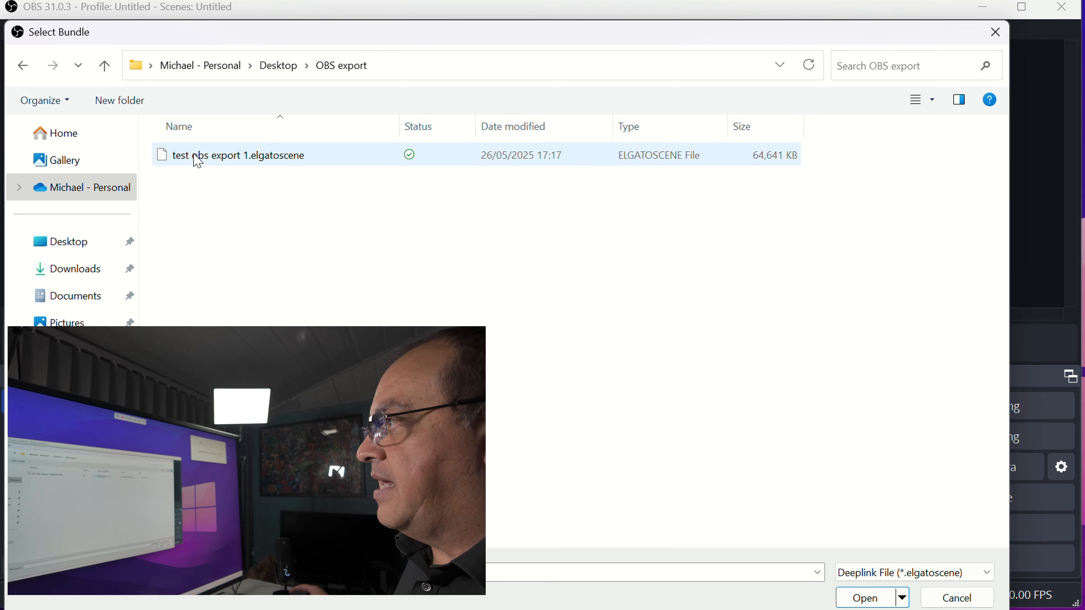
click(301, 164)
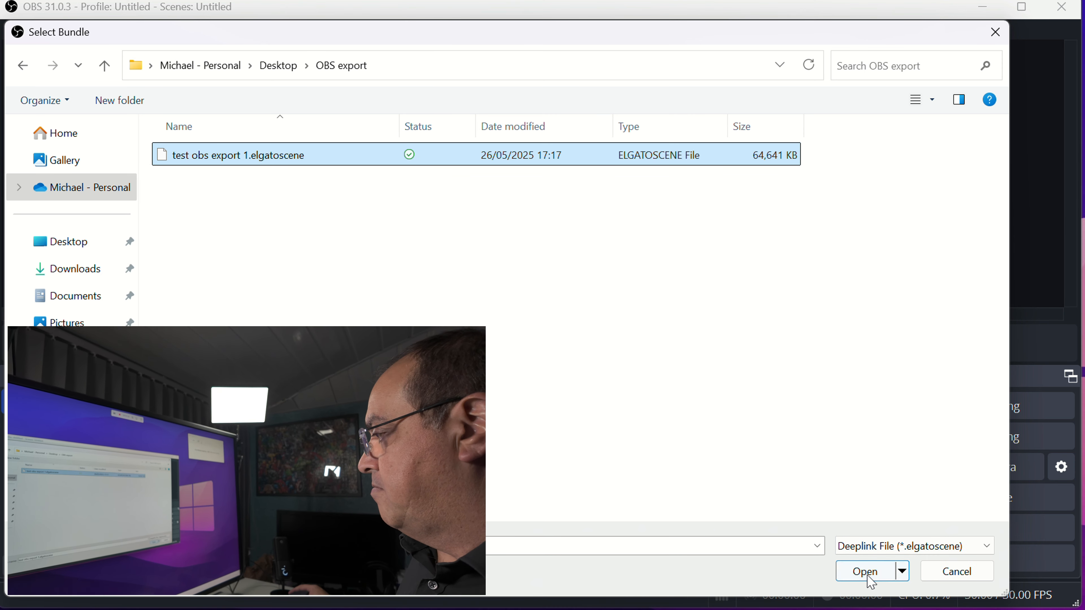
click(867, 596)
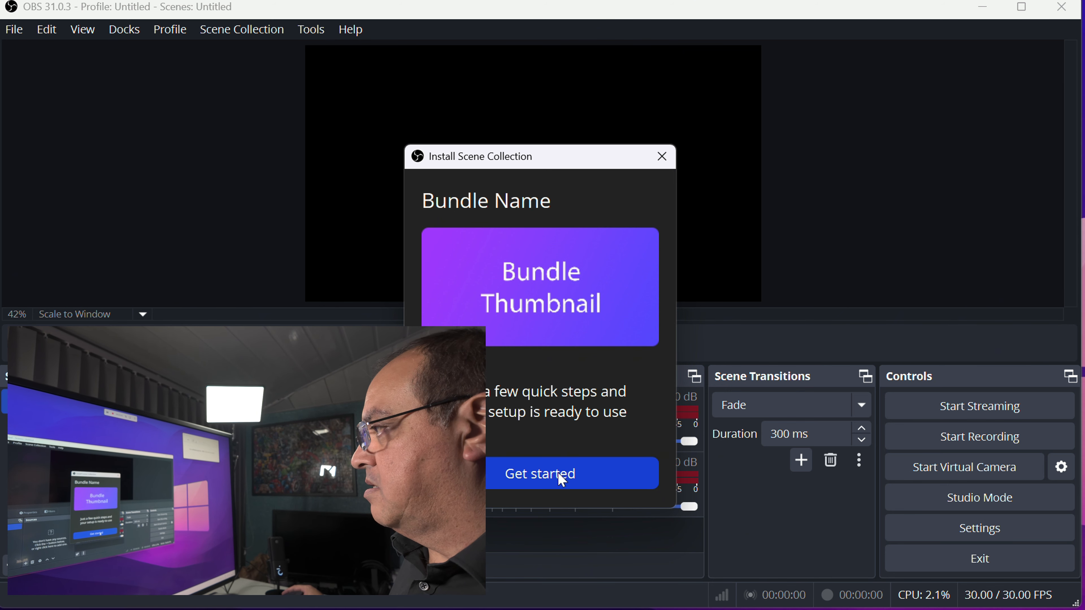
Step: Start the scene collection setup, name the new collection "office pc" and continue to the video device assignment
click(562, 481)
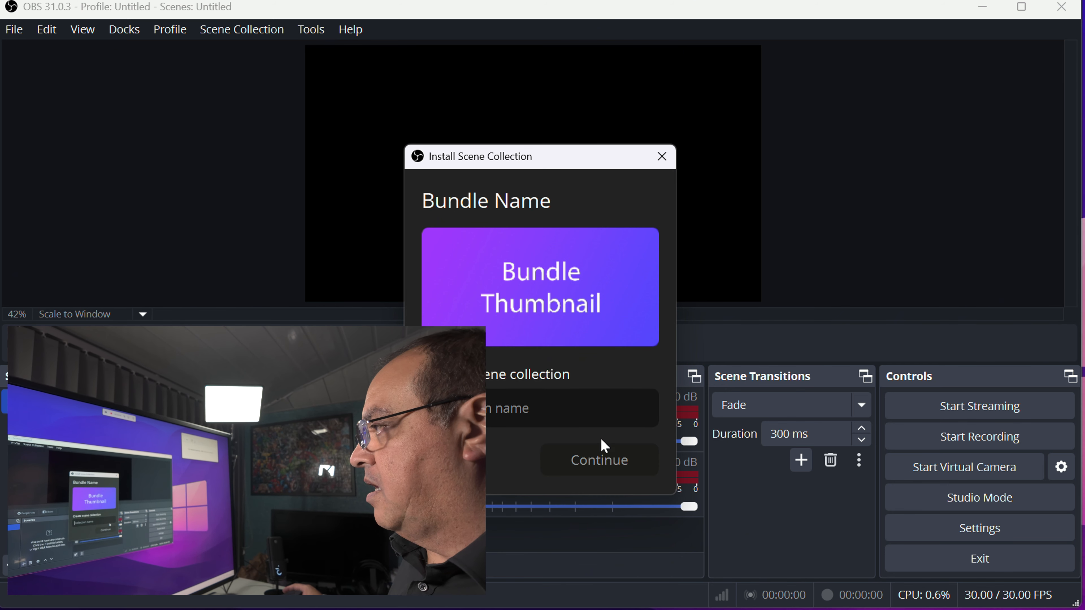
text(office pc)
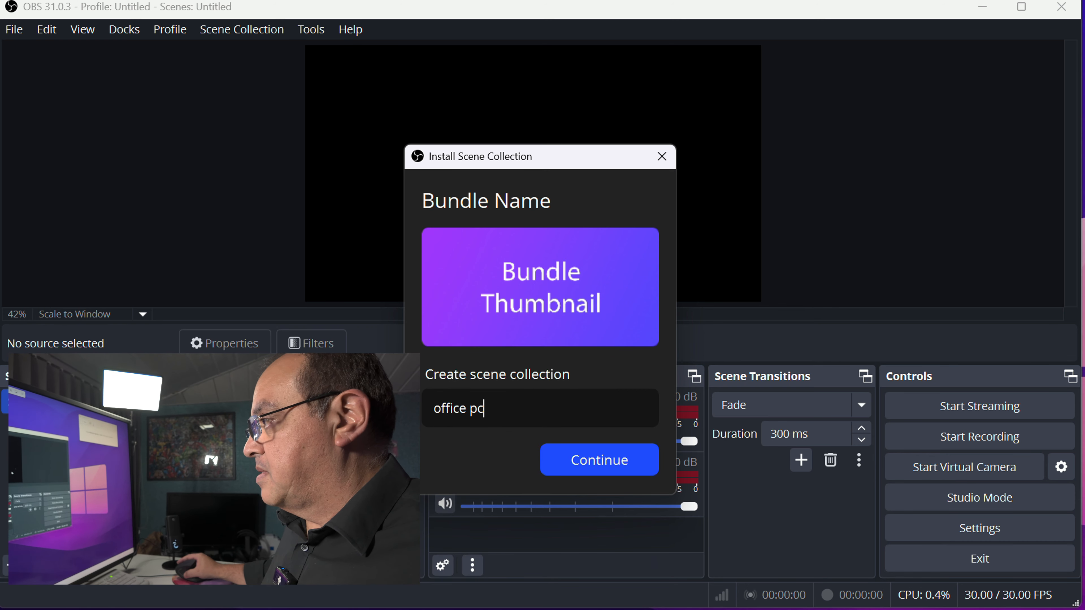
click(623, 461)
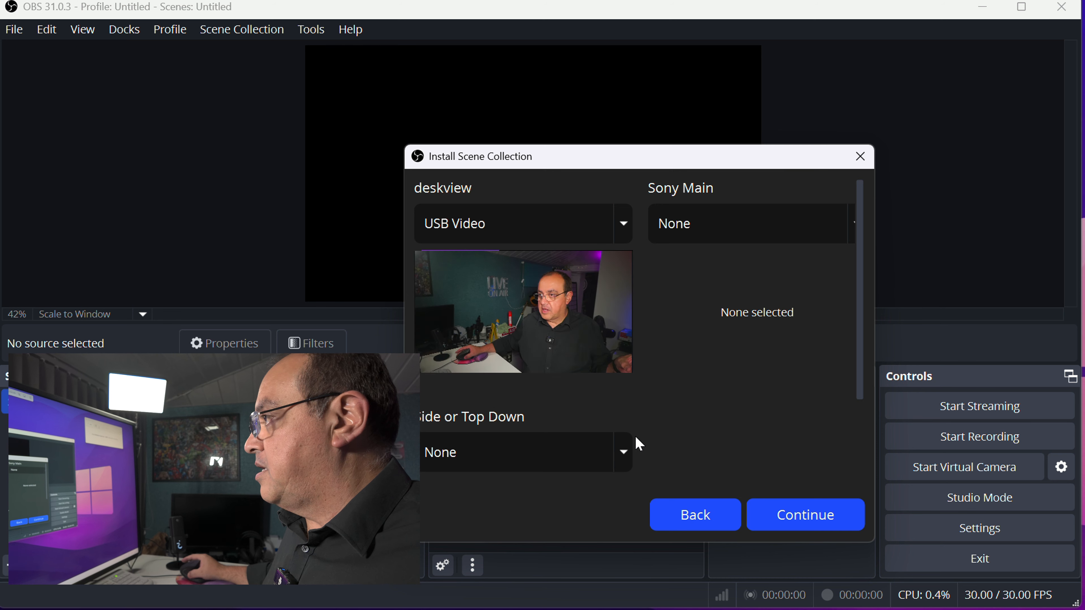
Step: Try USB Video for the Sony Main source, set it to USB Video Device instead, and open the deskview source's device choices
click(723, 223)
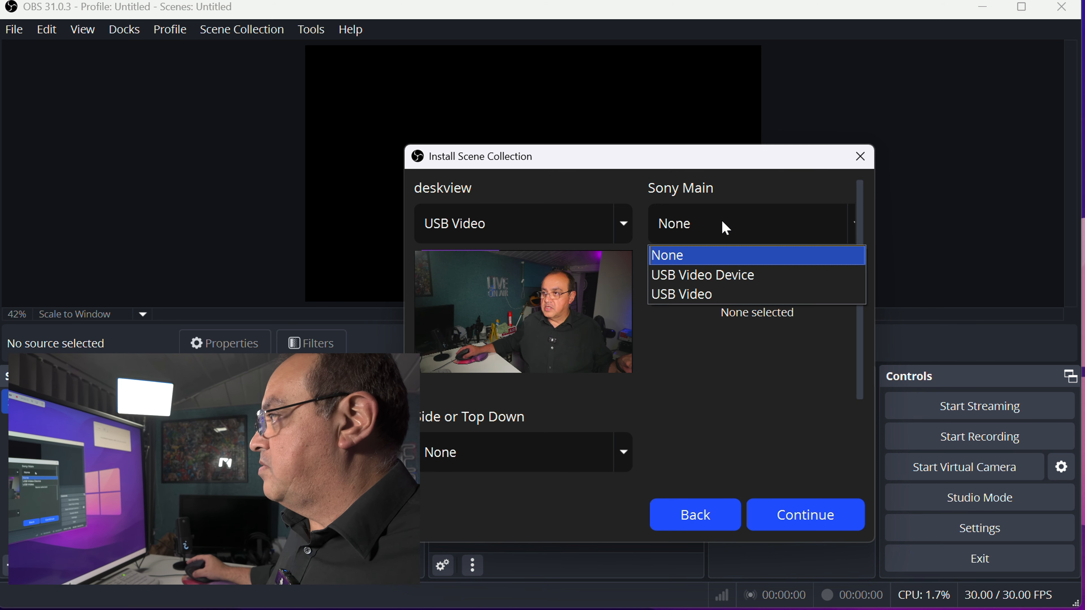
click(711, 295)
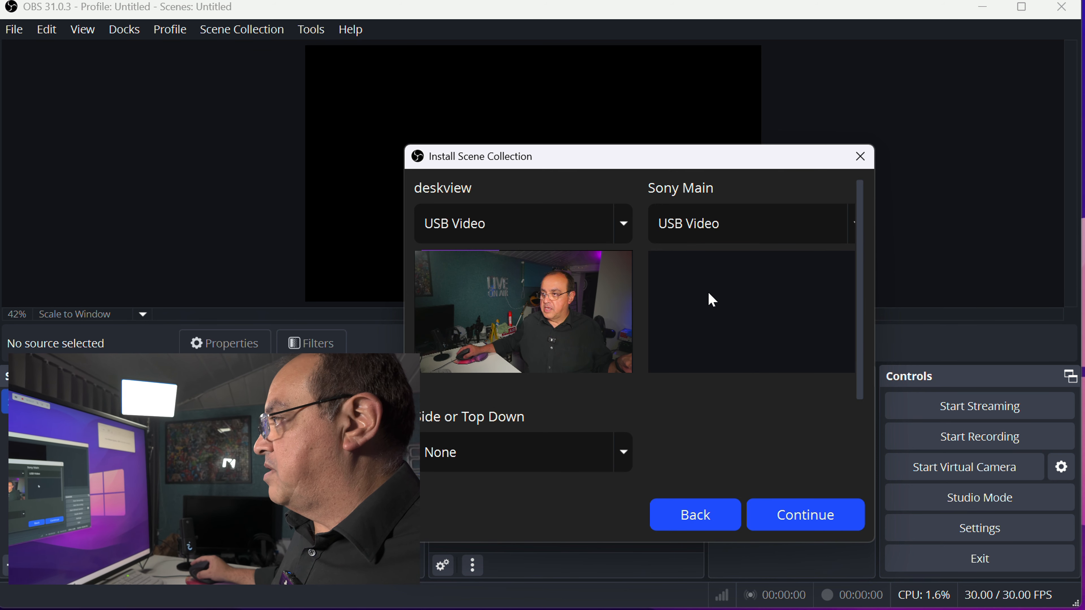
click(718, 222)
click(729, 275)
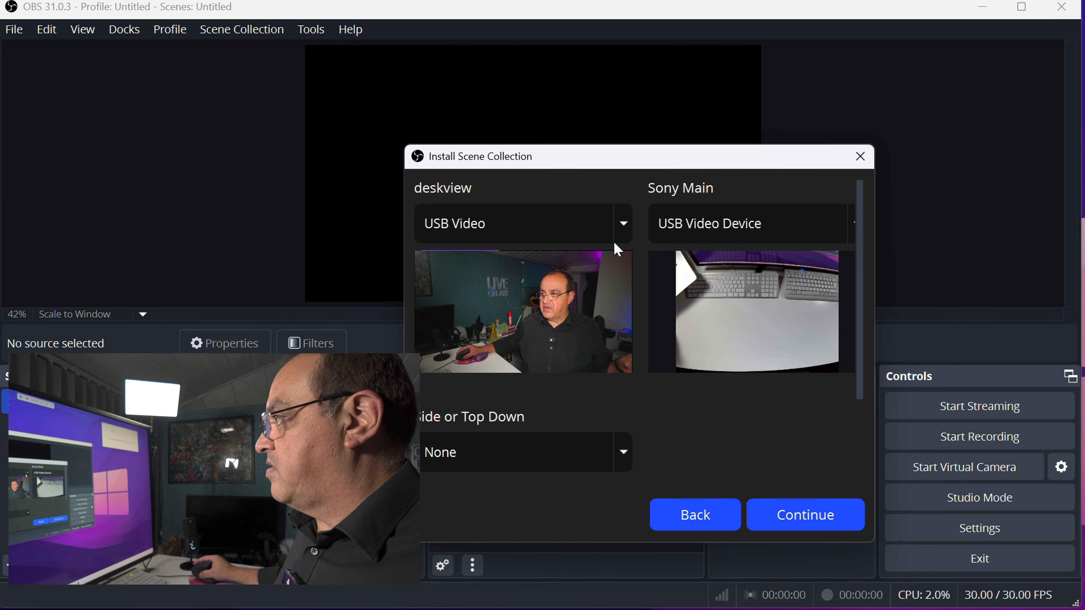
click(594, 229)
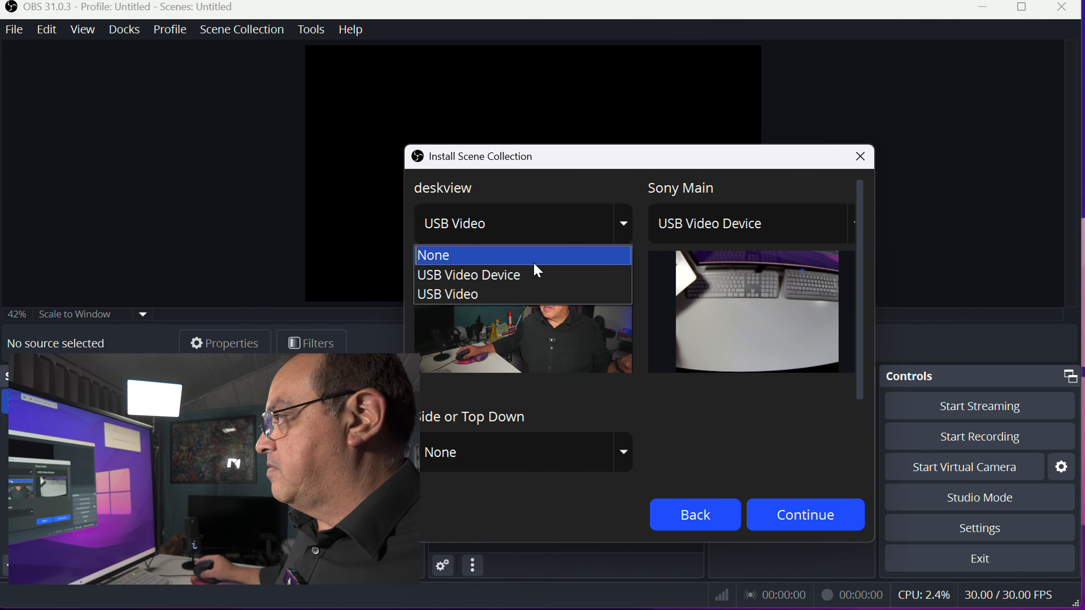